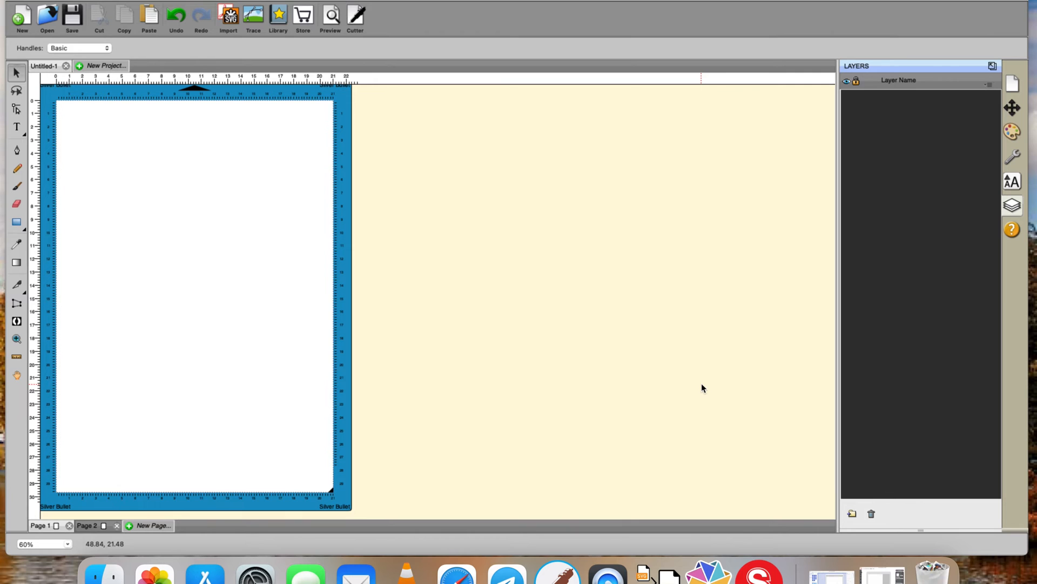
Load christmas-1072939_1920.jpg from the Downloads folder into a new image trace.
{"action": "left_click", "coordinate": [254, 19]}
{"action": "left_click", "coordinate": [387, 134]}
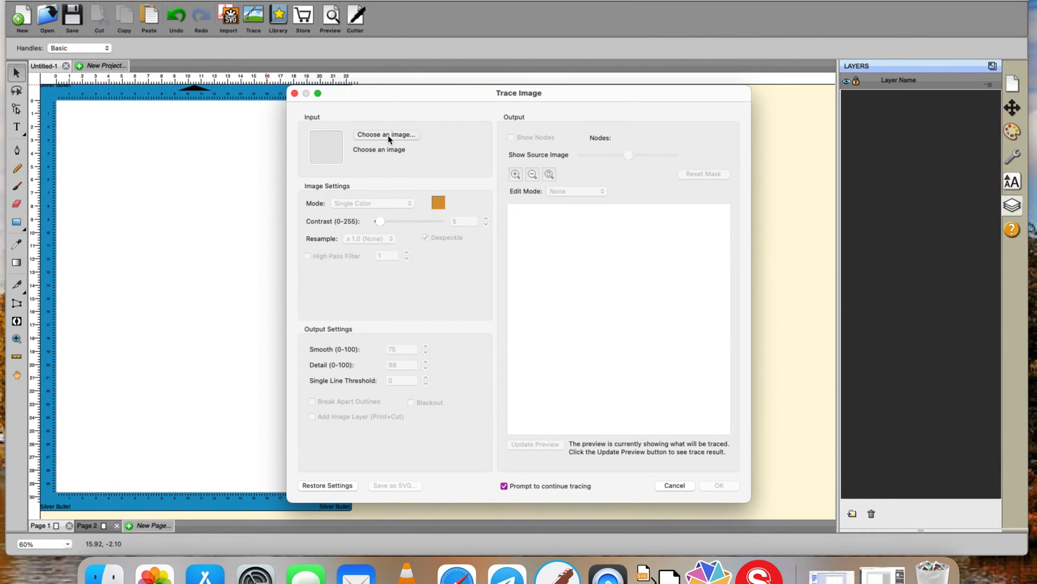
{"action": "left_click", "coordinate": [345, 192]}
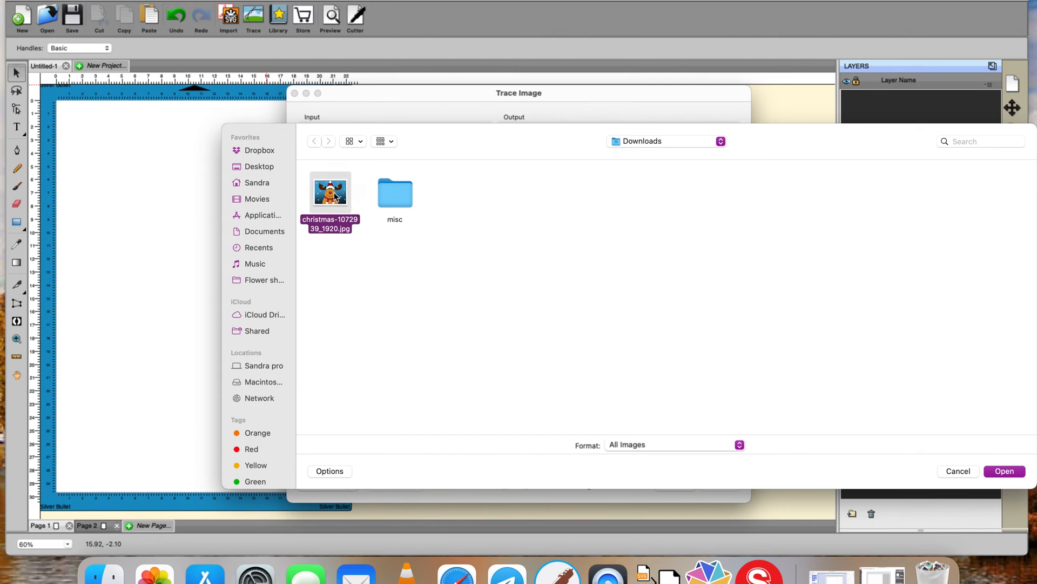
{"action": "left_click", "coordinate": [1004, 471]}
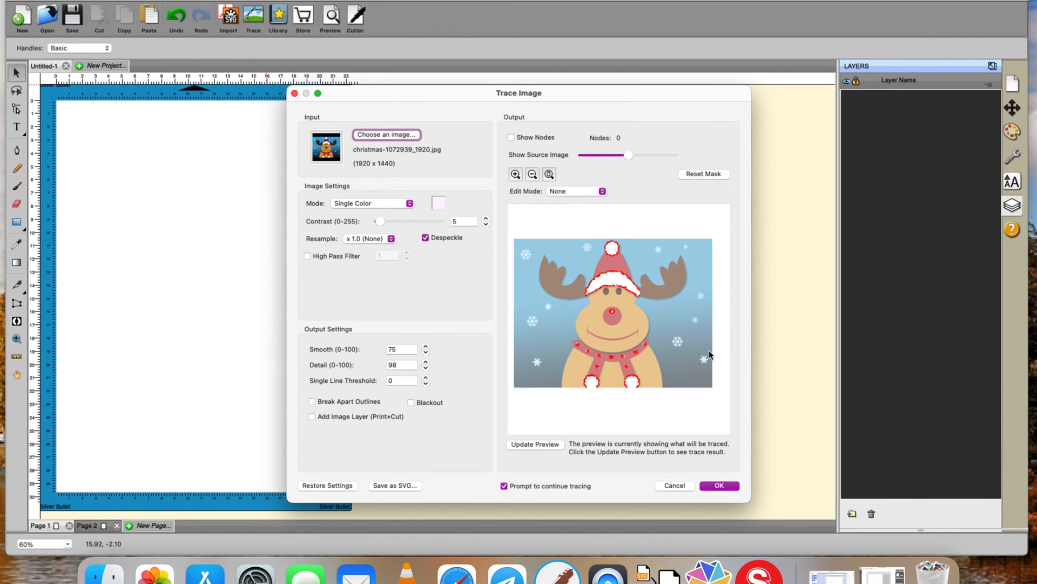
Trace only the white areas in Single Color mode with Break Apart Outlines enabled, sampling the hat's trim, and decline tracing more layers.
{"action": "left_click", "coordinate": [411, 205]}
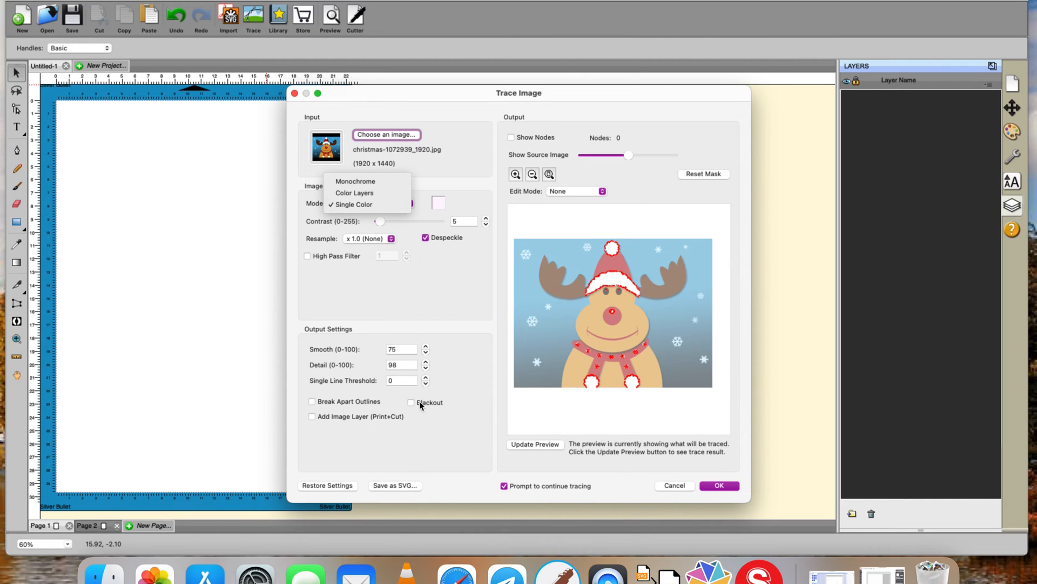
{"action": "left_click", "coordinate": [311, 401]}
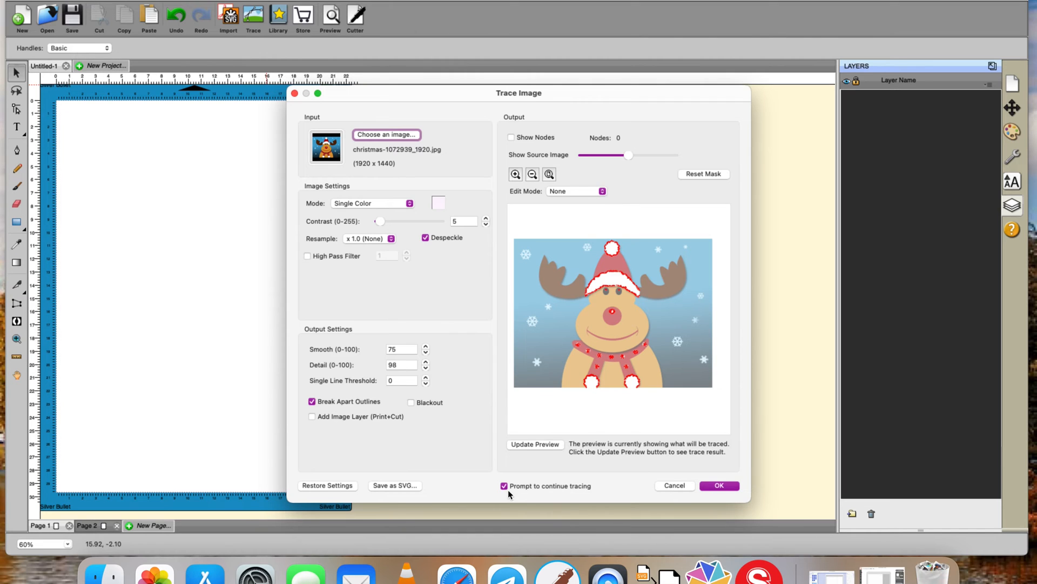
{"action": "left_click", "coordinate": [439, 203]}
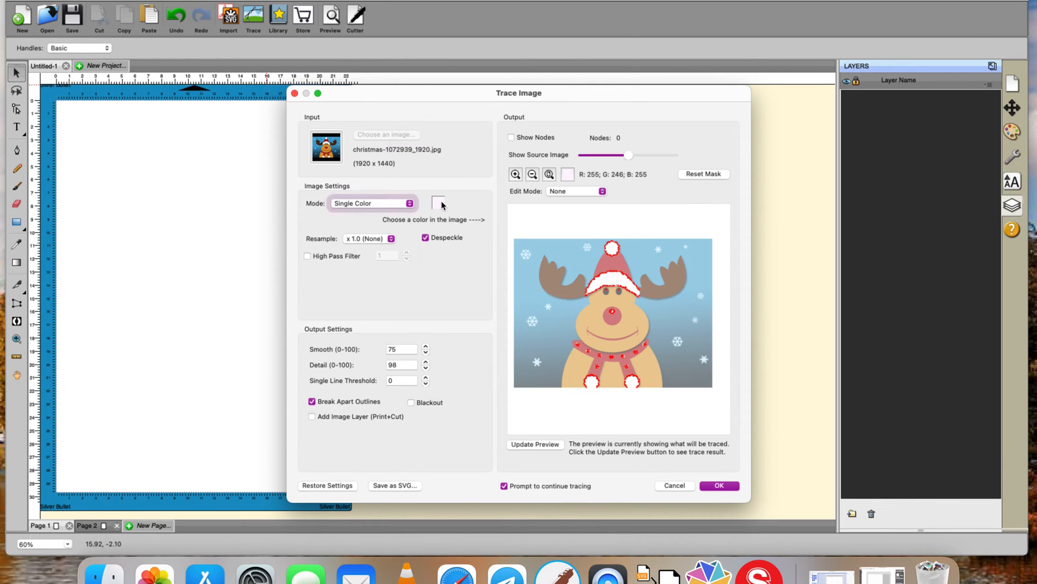
{"action": "left_click", "coordinate": [615, 279]}
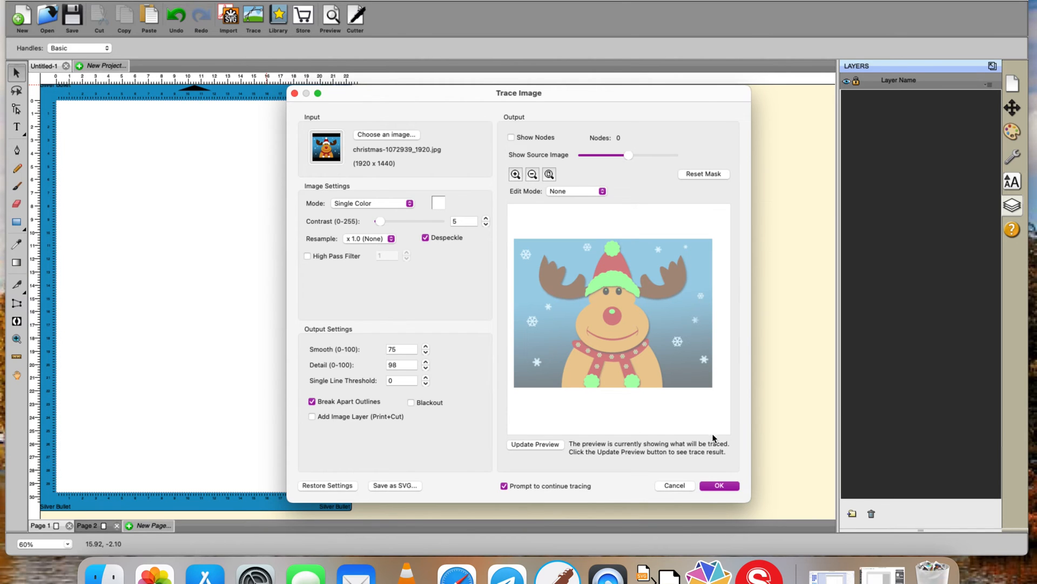
{"action": "left_click", "coordinate": [722, 485]}
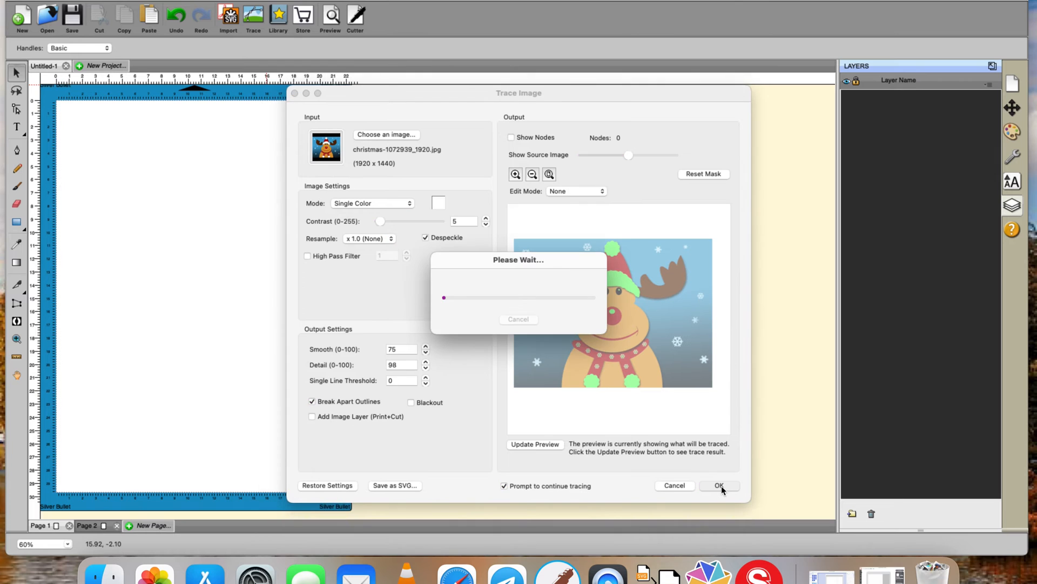
{"action": "left_click", "coordinate": [435, 233]}
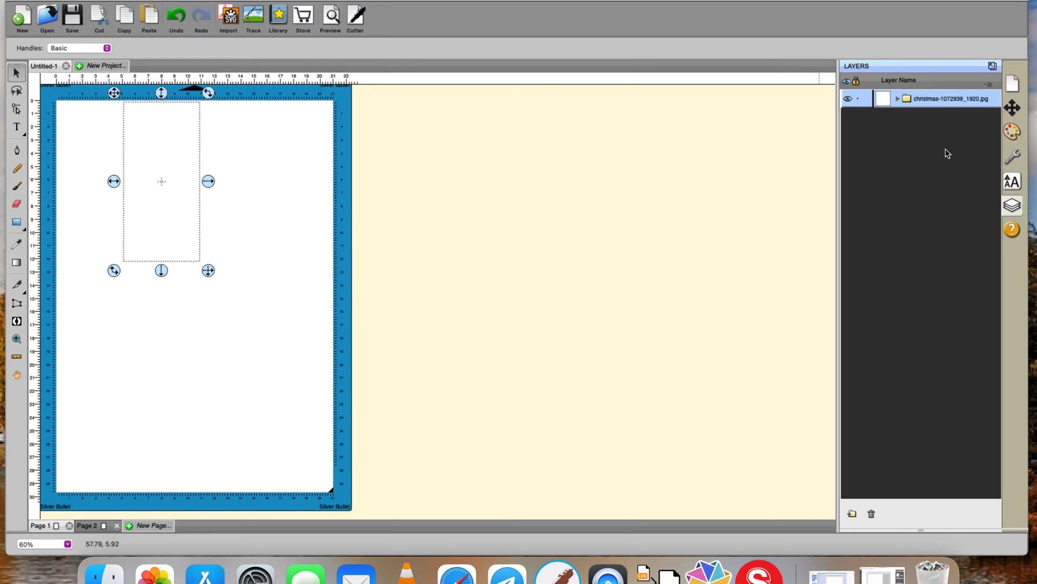
Give the traced white shapes a black stroke (000000) and a white fill (FFFFFF).
{"action": "left_click", "coordinate": [1013, 132]}
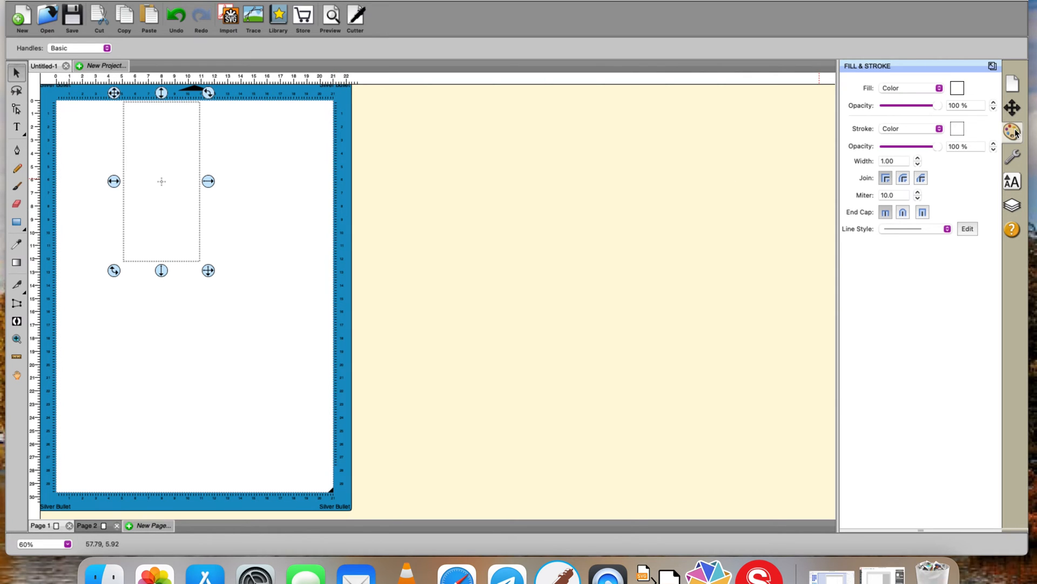
{"action": "left_click", "coordinate": [957, 129]}
{"action": "left_click", "coordinate": [537, 234]}
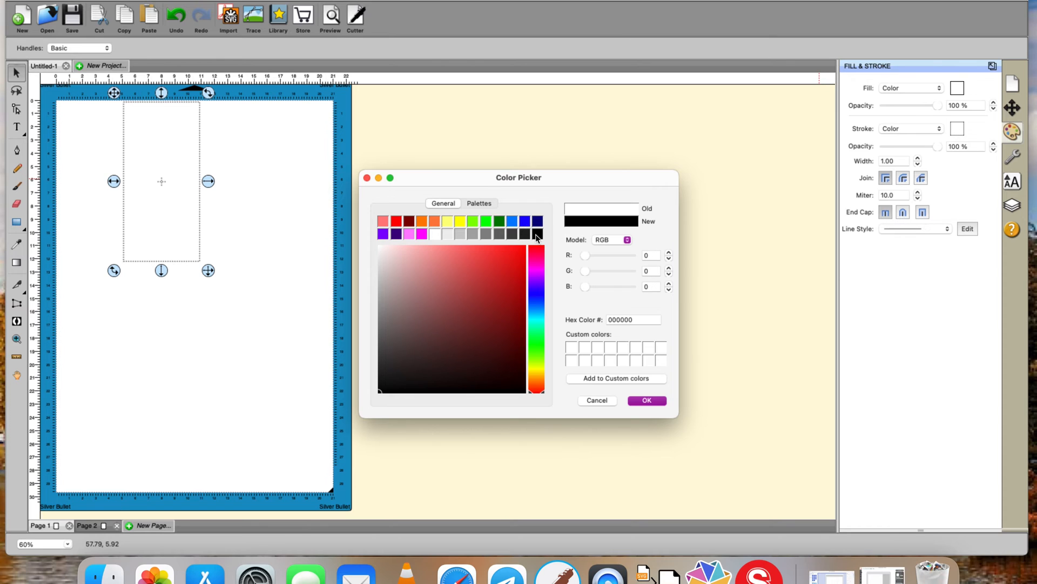
{"action": "left_click", "coordinate": [647, 401]}
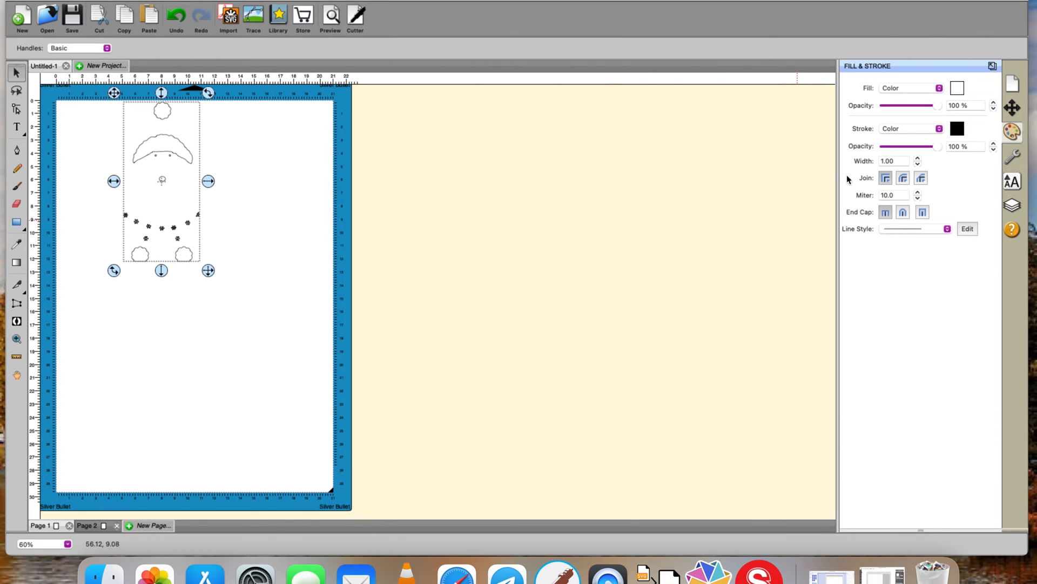
{"action": "left_click", "coordinate": [958, 89]}
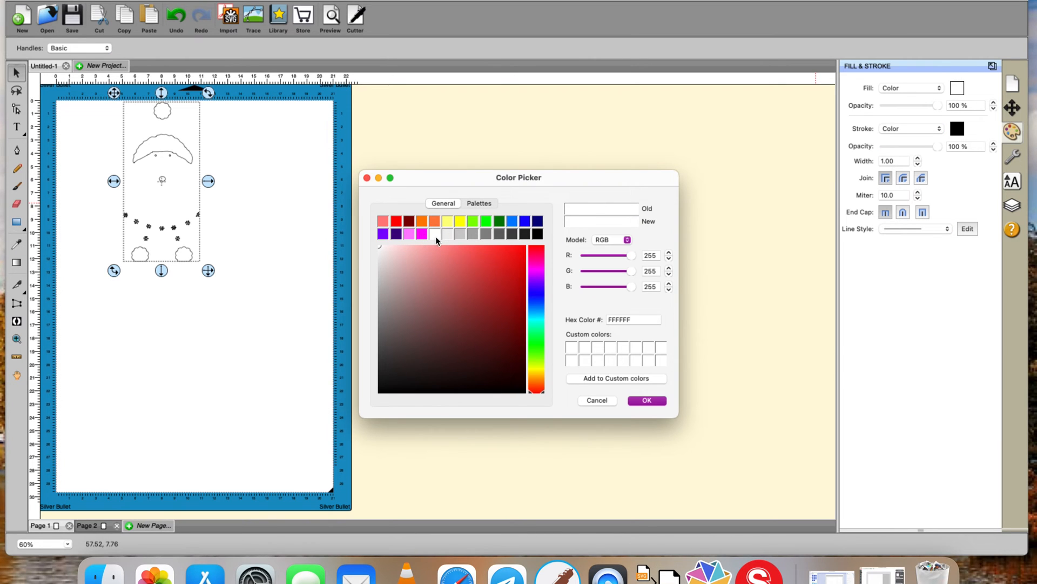
{"action": "left_click", "coordinate": [638, 400]}
Start another image trace and load christmas-1072939_1920.jpg from Downloads again.
{"action": "left_click", "coordinate": [253, 21]}
{"action": "left_click", "coordinate": [378, 134]}
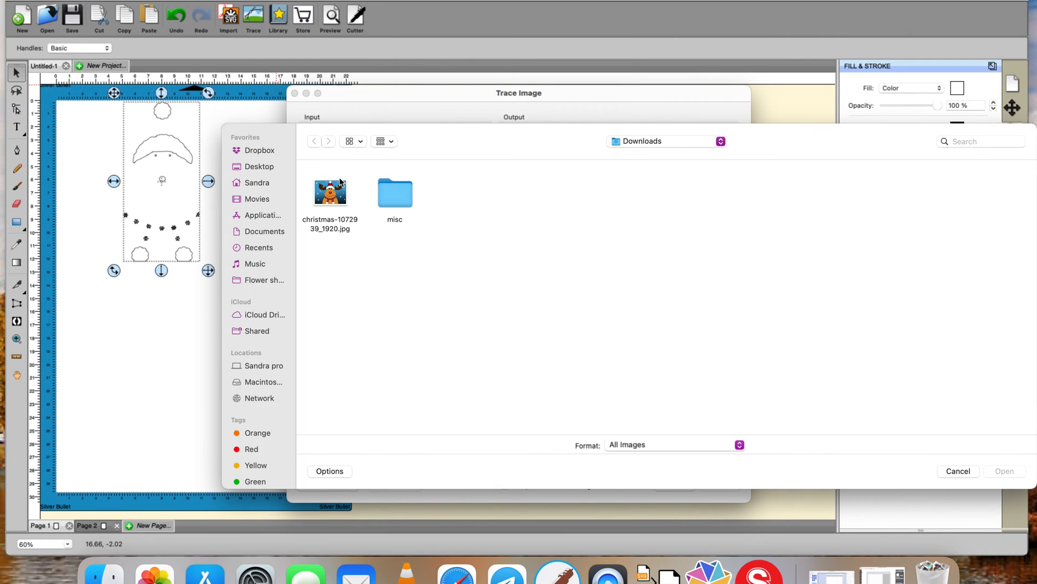
{"action": "left_click", "coordinate": [339, 188]}
{"action": "left_click", "coordinate": [1005, 472]}
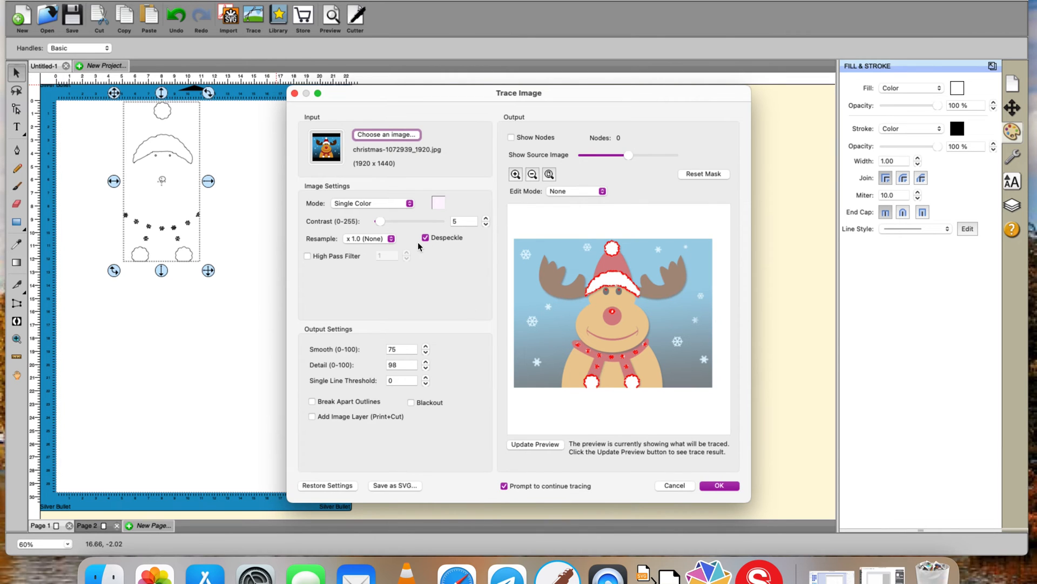
Trace the red areas as a single-color layer by sampling the hat, and continue tracing the image.
{"action": "left_click", "coordinate": [436, 205]}
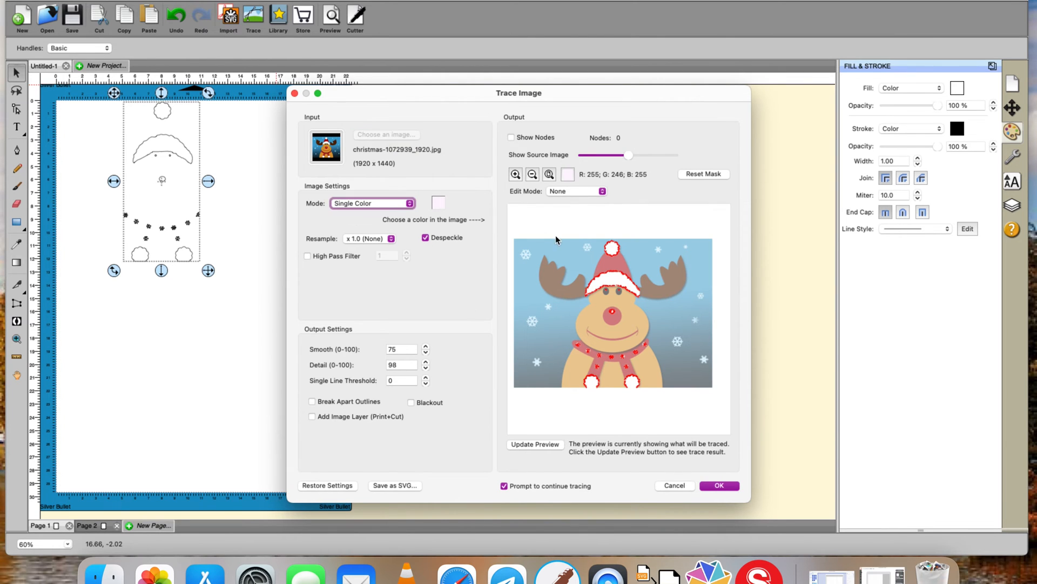
{"action": "left_click", "coordinate": [610, 266]}
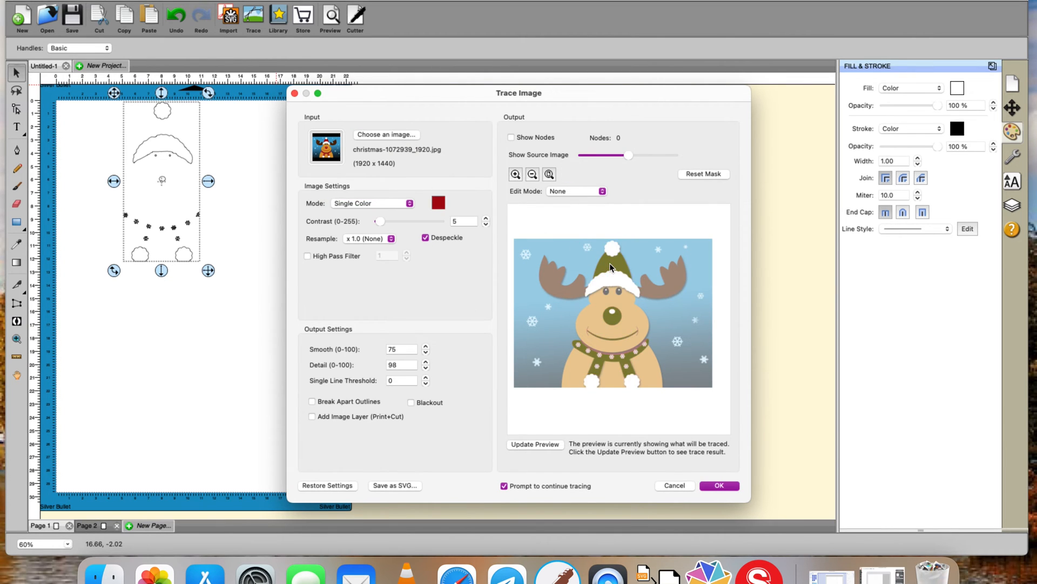
{"action": "left_click", "coordinate": [725, 485]}
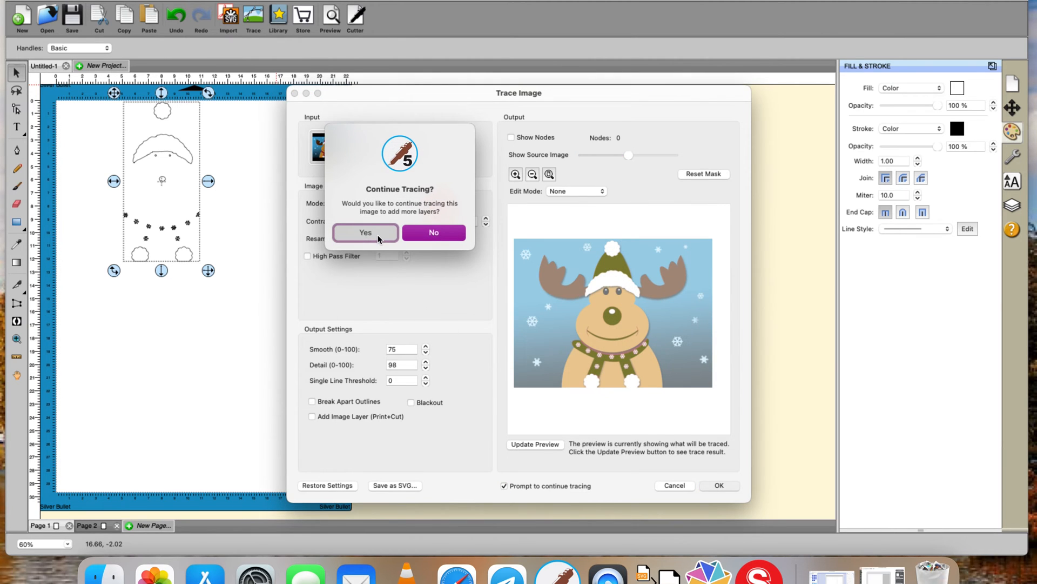
{"action": "left_click", "coordinate": [378, 236]}
Trace the dark brown antlers as another single-color layer and continue tracing.
{"action": "left_click", "coordinate": [439, 204]}
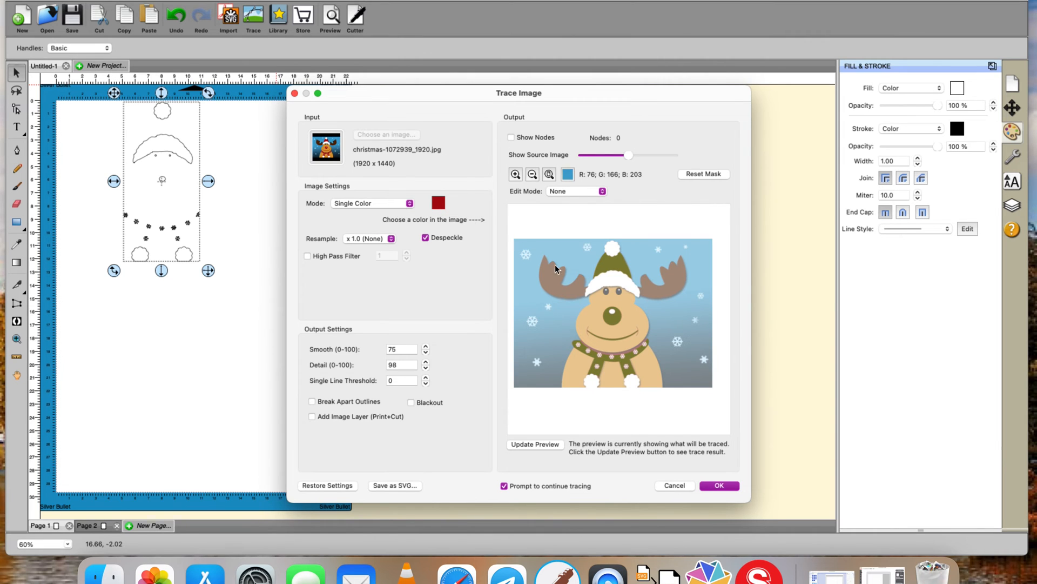
{"action": "left_click", "coordinate": [552, 284]}
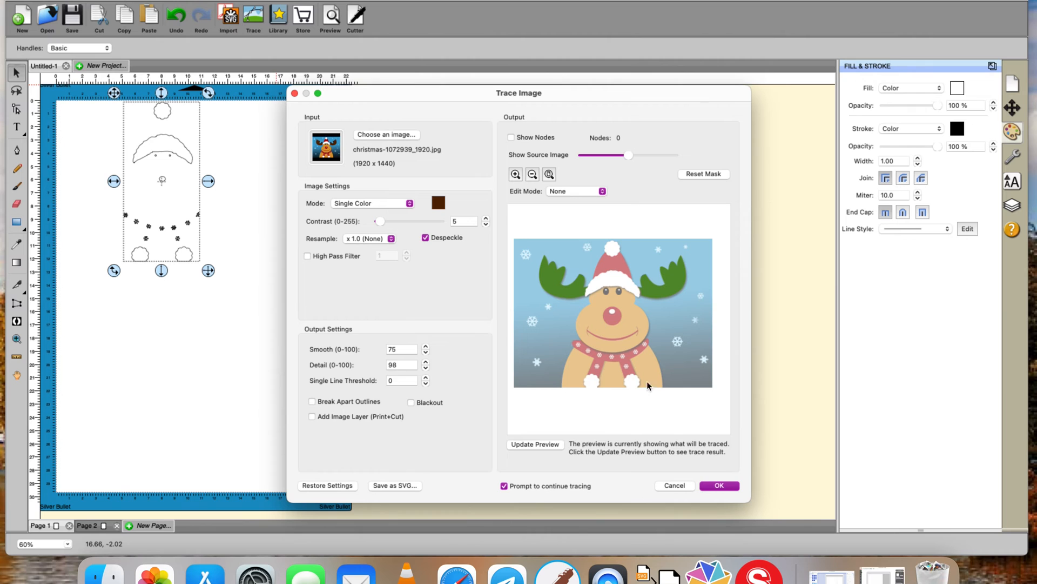
{"action": "left_click", "coordinate": [712, 486]}
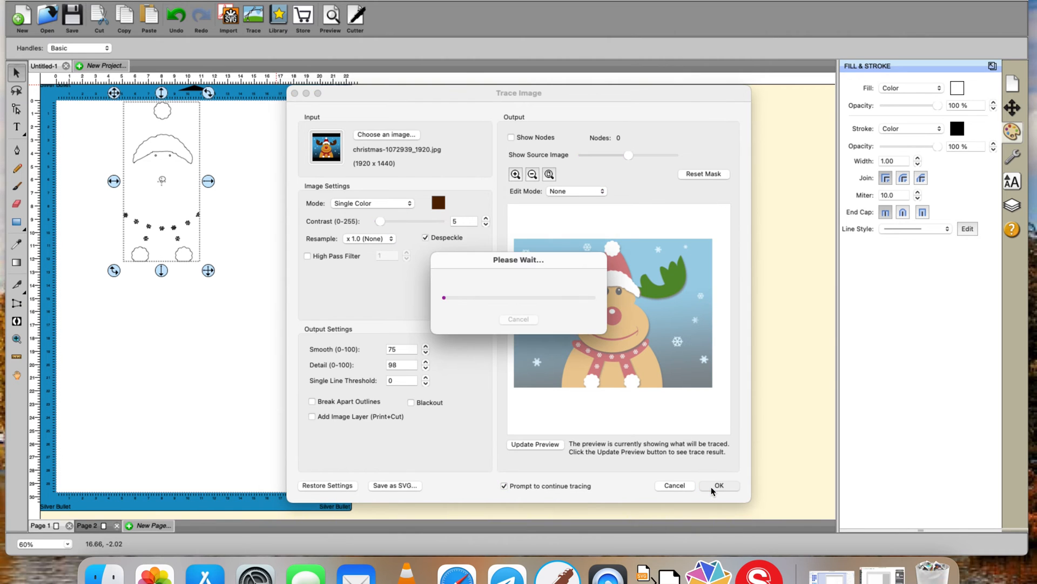
{"action": "left_click", "coordinate": [354, 234]}
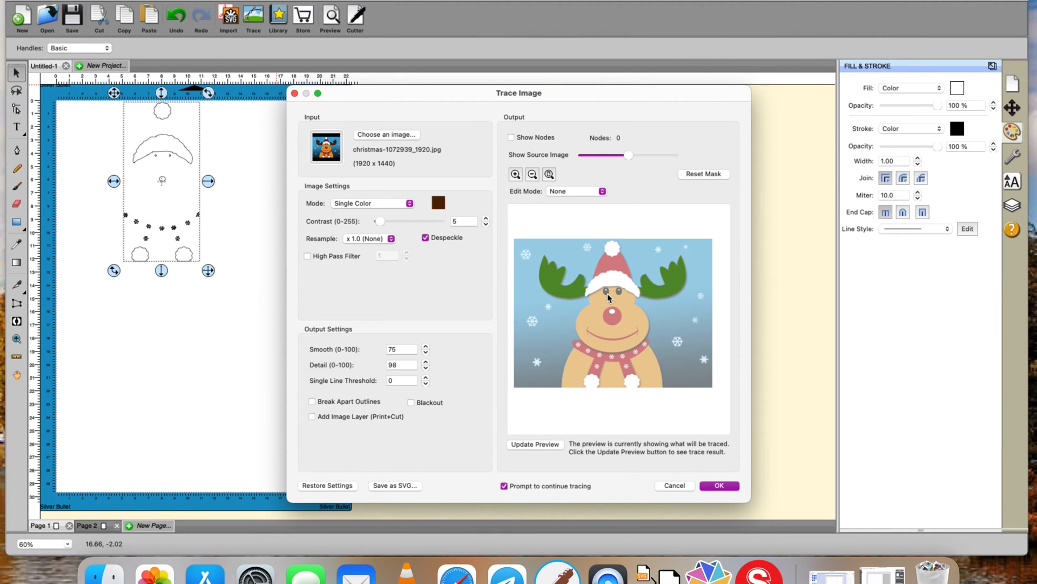
Trace the reindeer's black eyes as another single-color layer and continue tracing.
{"action": "left_click", "coordinate": [439, 204]}
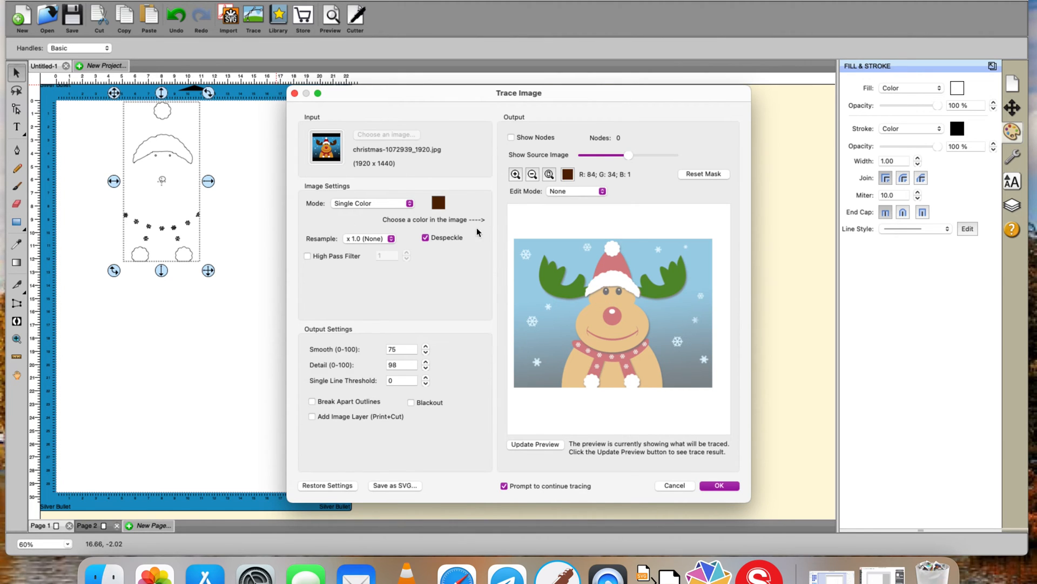
{"action": "left_click", "coordinate": [608, 293]}
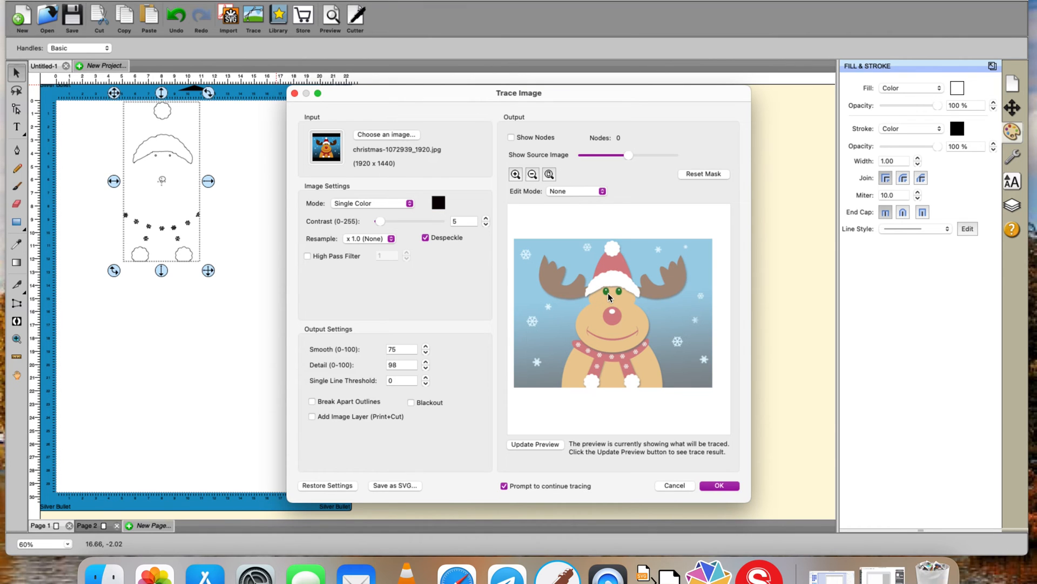
{"action": "left_click", "coordinate": [722, 485]}
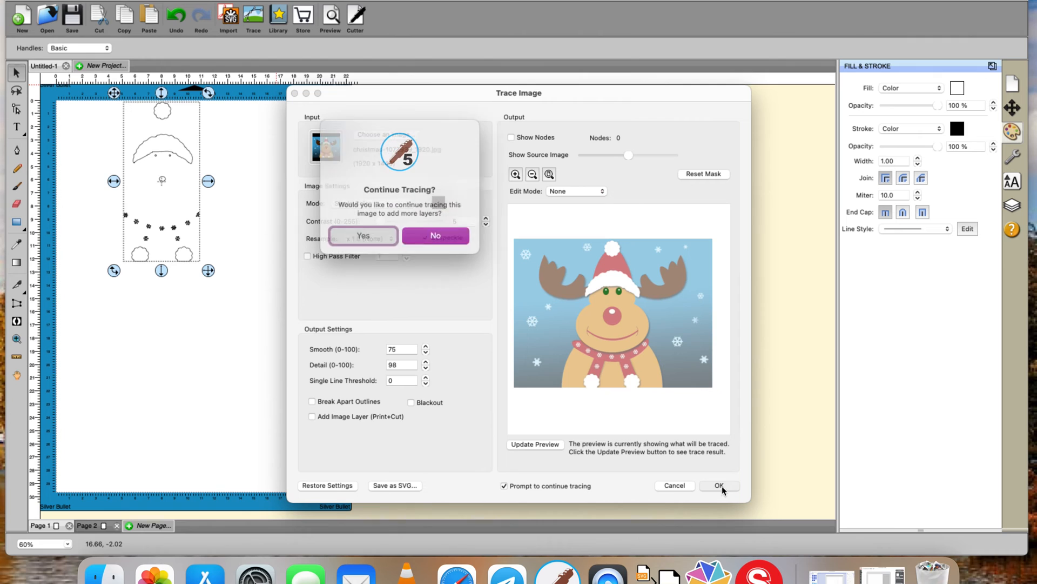
{"action": "left_click", "coordinate": [379, 234]}
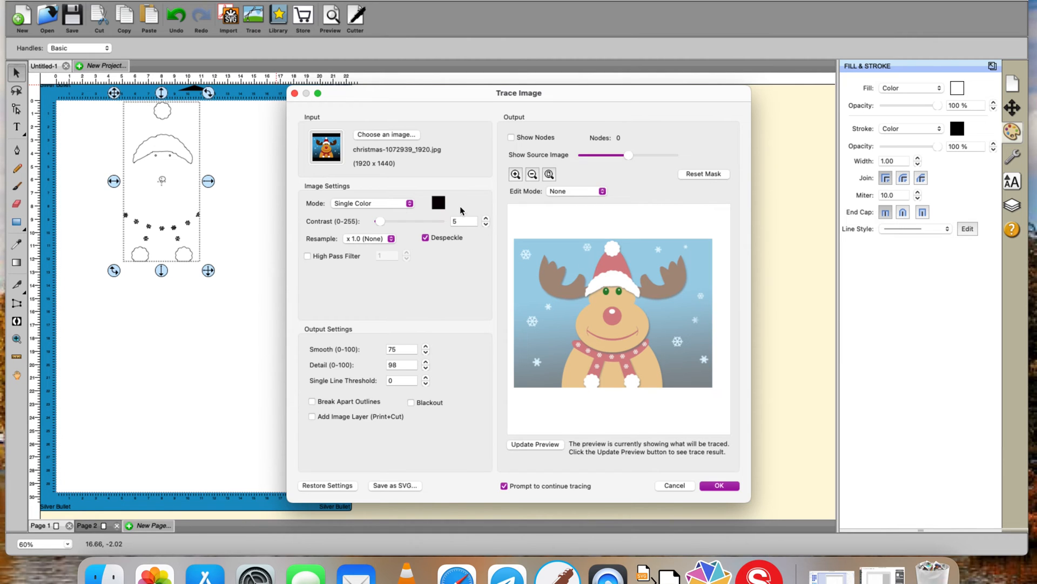
Trace the red areas once more by sampling the hat, and continue tracing to add another layer.
{"action": "left_click", "coordinate": [440, 203]}
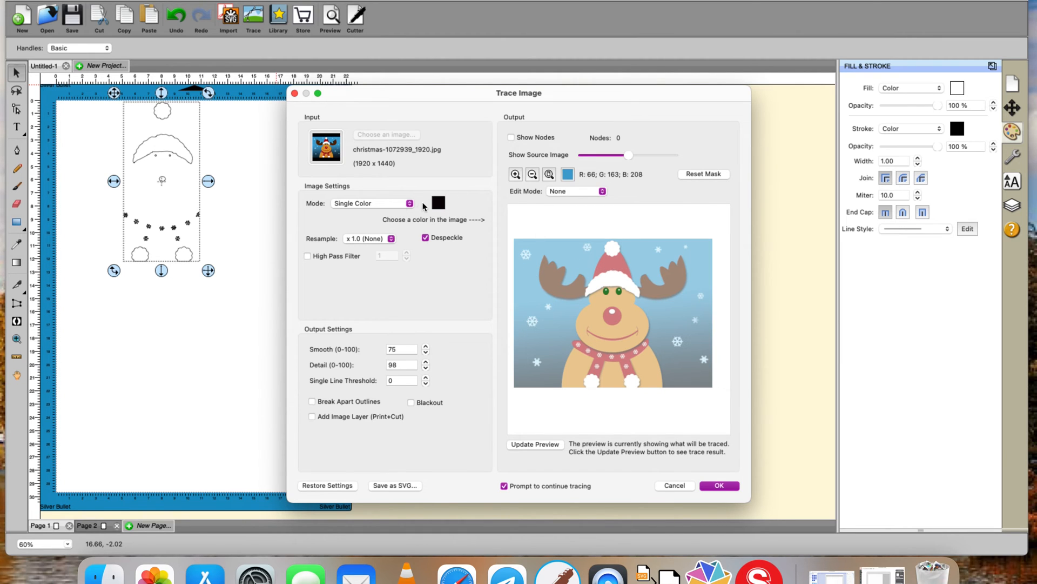
{"action": "left_click", "coordinate": [608, 266]}
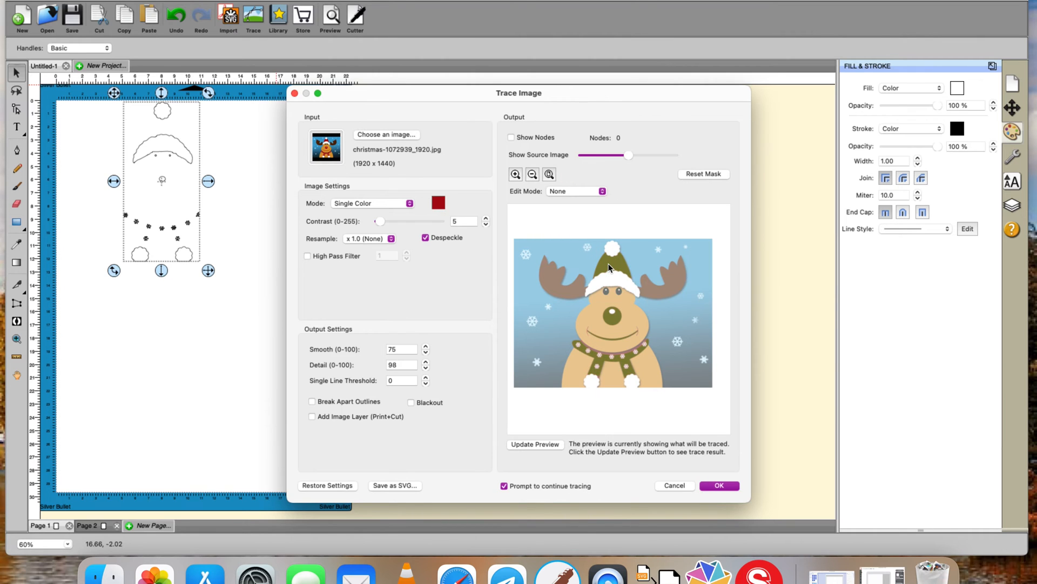
{"action": "left_click", "coordinate": [715, 486]}
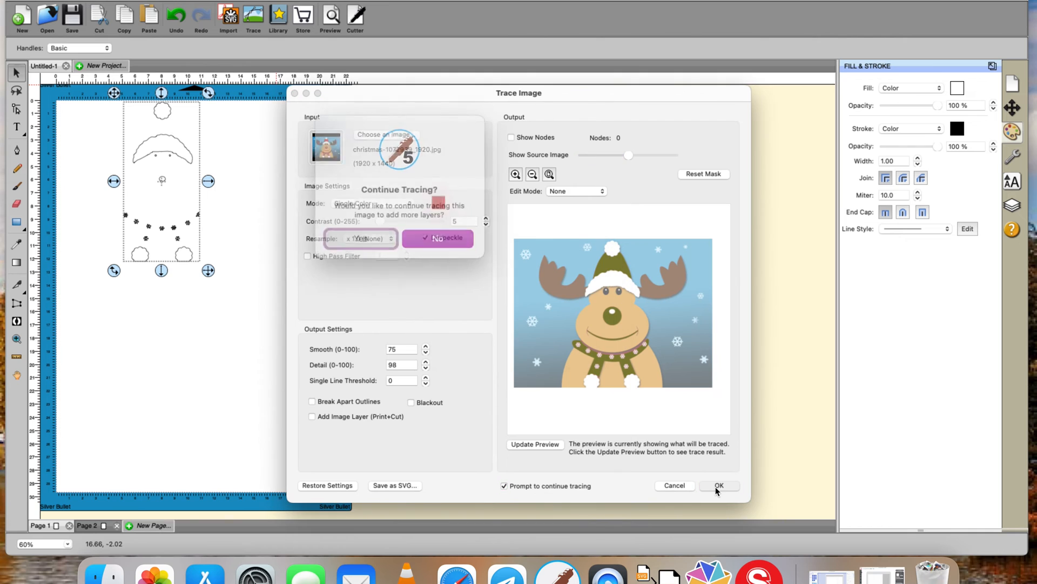
{"action": "left_click", "coordinate": [384, 233]}
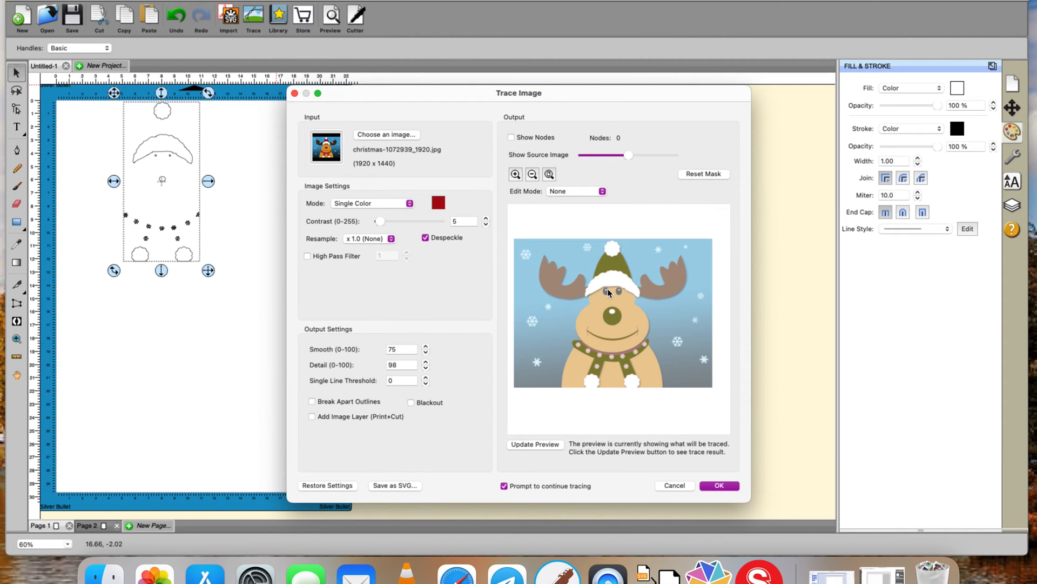
Trace the light brown face and body as the last single-color layer, finish tracing, and deselect the artwork.
{"action": "left_click", "coordinate": [438, 204]}
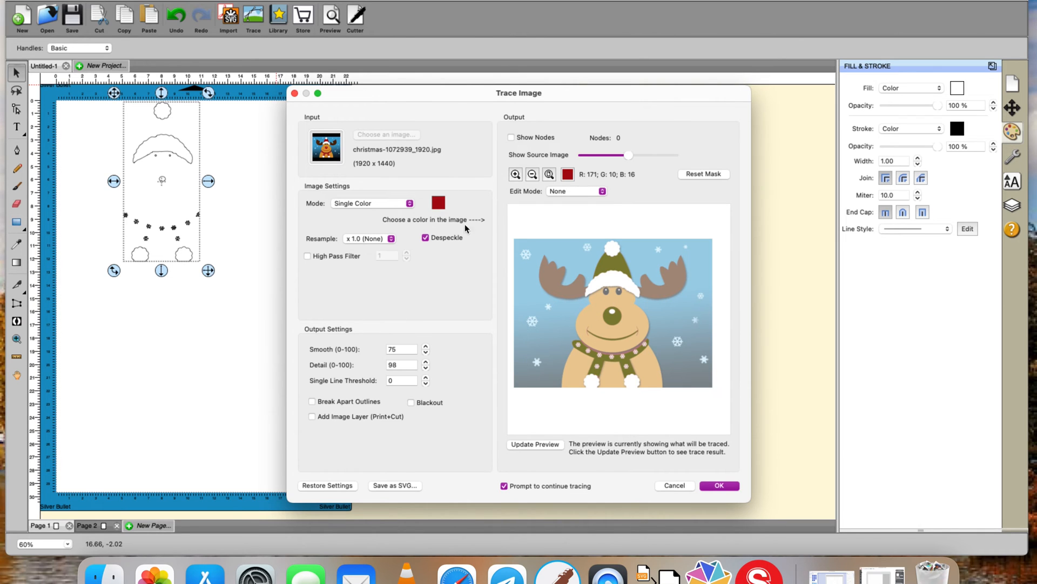
{"action": "left_click", "coordinate": [594, 322]}
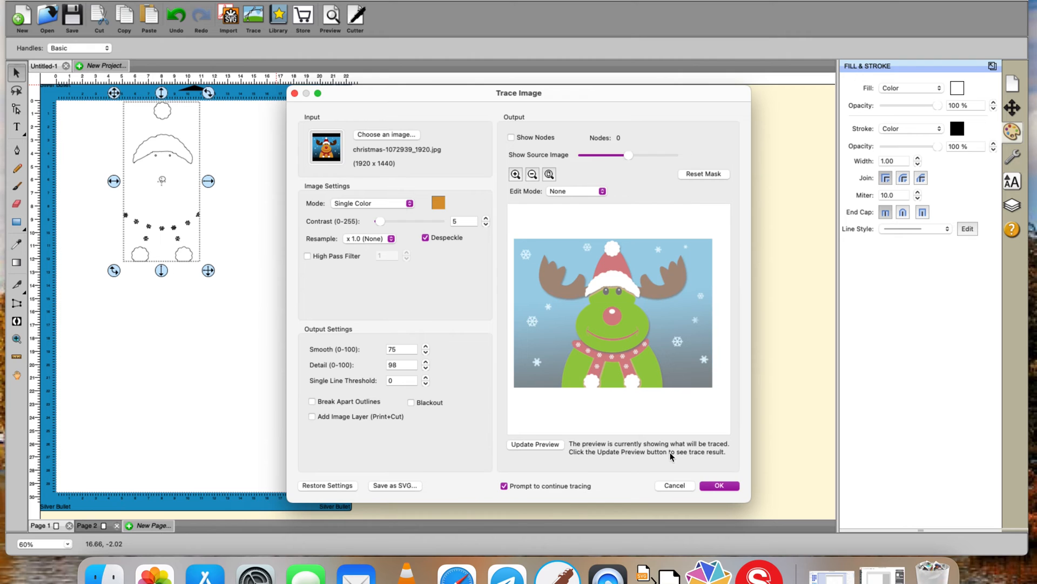
{"action": "left_click", "coordinate": [712, 487]}
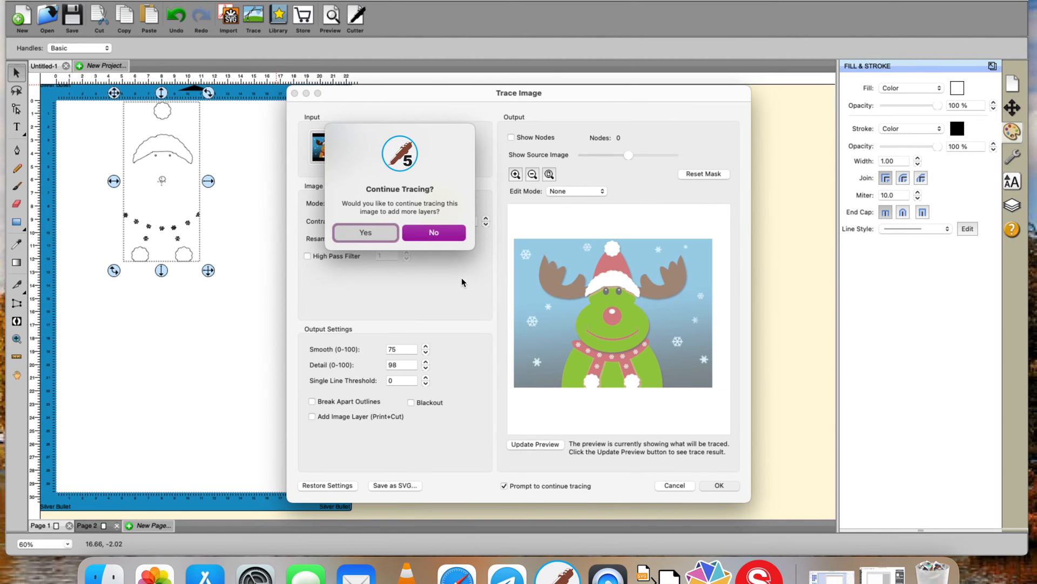
{"action": "left_click", "coordinate": [430, 233]}
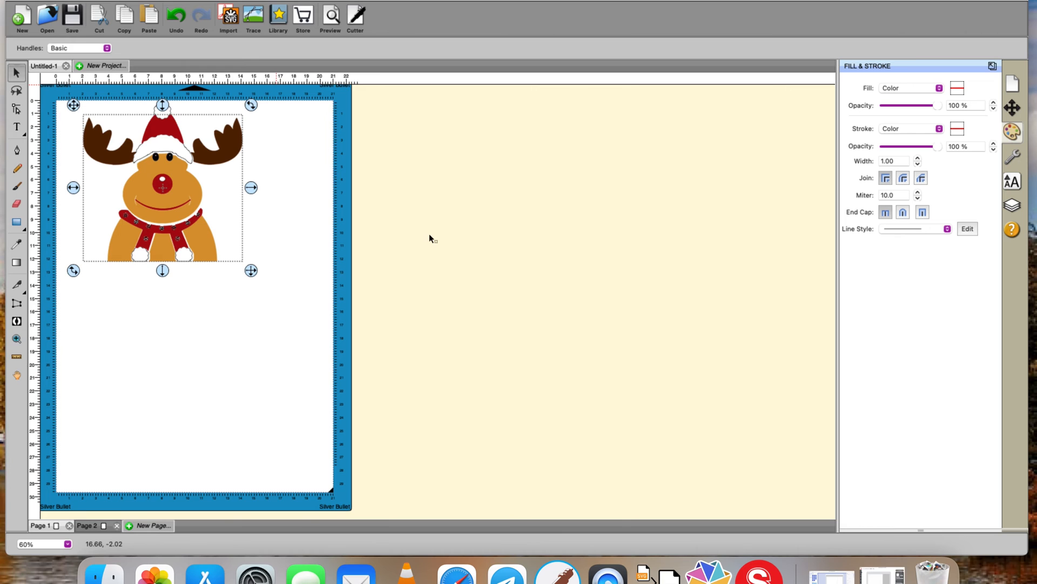
{"action": "left_click", "coordinate": [336, 179]}
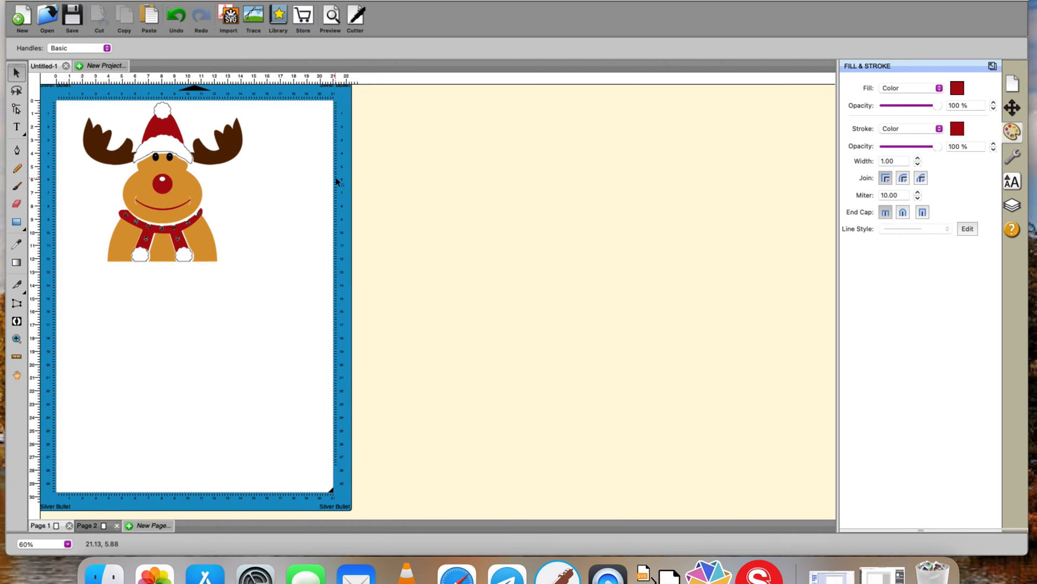
Move the whole traced reindeer to the middle of the page, and switch the display to wireframe outlines.
{"action": "left_click", "coordinate": [251, 120]}
{"action": "left_click", "coordinate": [311, 254]}
{"action": "left_click_drag", "start_coordinate": [49, 91], "coordinate": [382, 375]}
{"action": "left_click_drag", "start_coordinate": [183, 175], "coordinate": [216, 278]}
{"action": "left_click", "coordinate": [426, 344]}
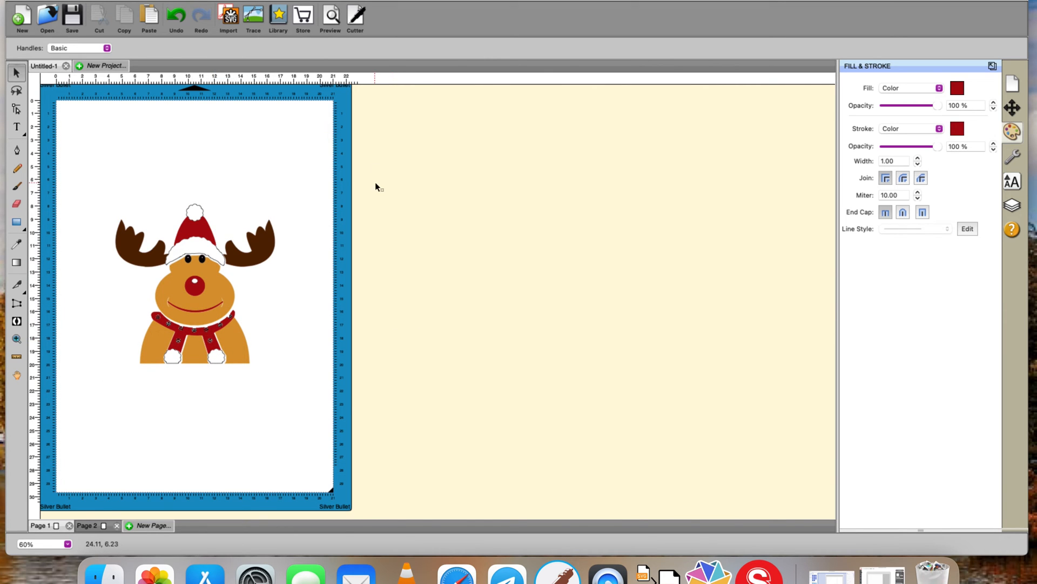
{"action": "left_click", "coordinate": [363, 0]}
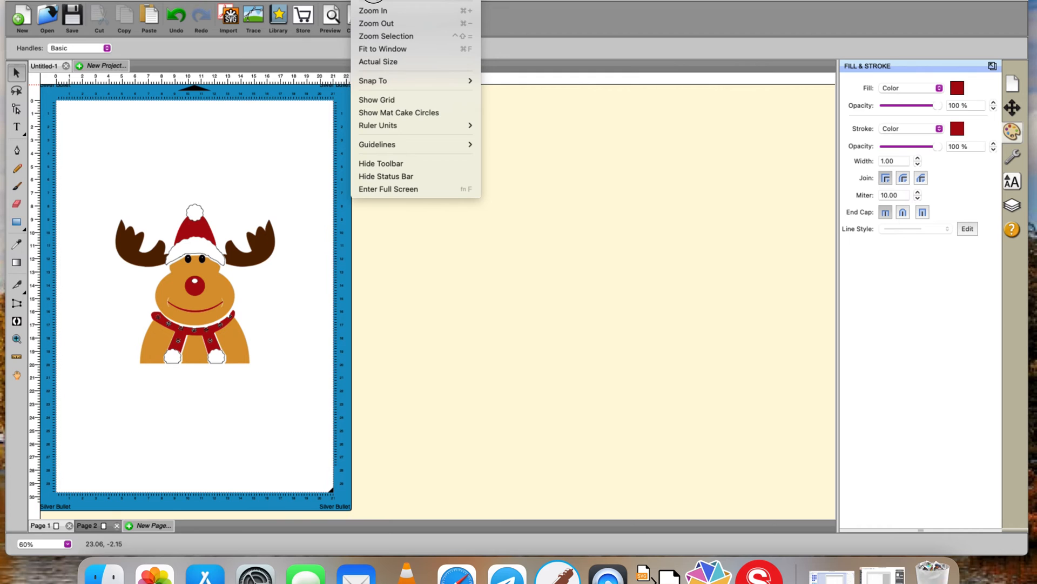
{"action": "left_click", "coordinate": [372, 2]}
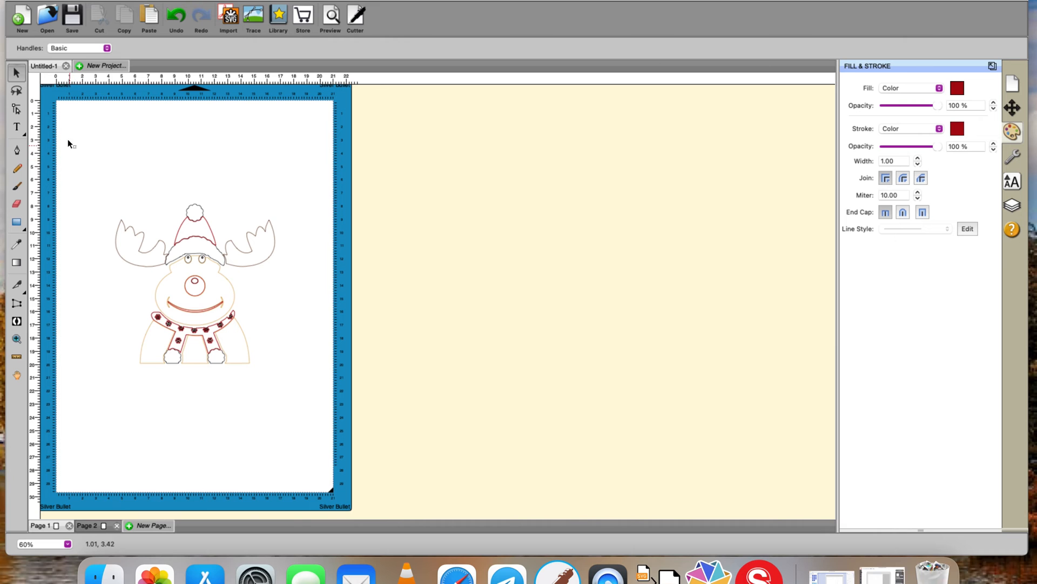
Duplicate the whole reindeer by copy and paste, and nudge the copy horizontally off the mat into the empty area beside it.
{"action": "left_click", "coordinate": [69, 161]}
{"action": "left_click_drag", "start_coordinate": [69, 162], "coordinate": [372, 465]}
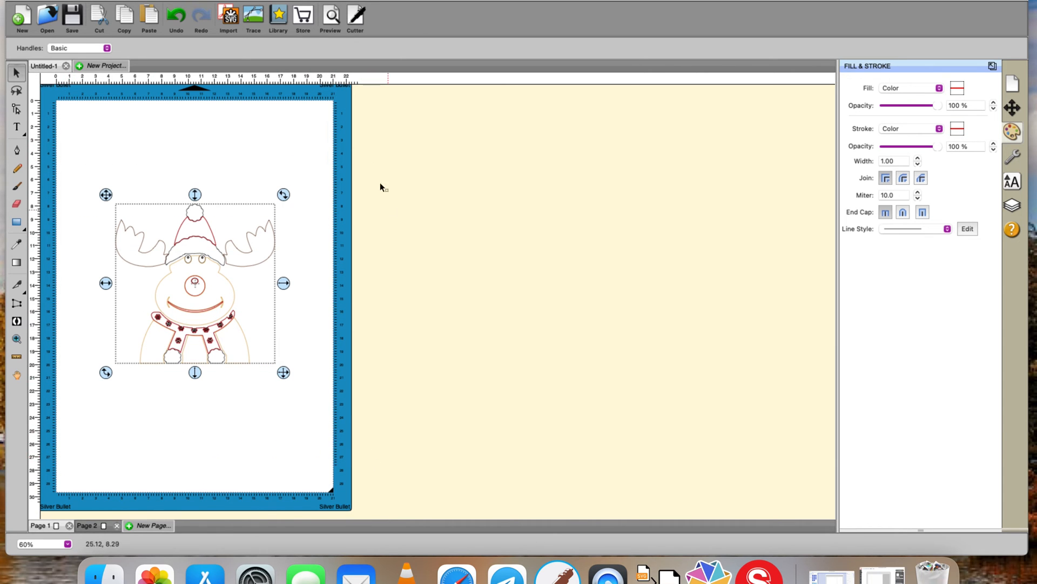
{"action": "left_click", "coordinate": [128, 20]}
{"action": "left_click", "coordinate": [146, 22]}
{"action": "key", "text": "Right"}
{"action": "key", "text": "Right"}
{"action": "key", "text": "Right"}
{"action": "key", "text": "Right"}
{"action": "key", "text": "Right"}
{"action": "key", "text": "Right"}
{"action": "key", "text": "Right"}
{"action": "key", "text": "Right"}
{"action": "key", "text": "Right"}
{"action": "key", "text": "Right"}
{"action": "key", "text": "Right"}
{"action": "key", "text": "Right"}
{"action": "key", "text": "Right"}
{"action": "key", "text": "Right"}
{"action": "key", "text": "Right"}
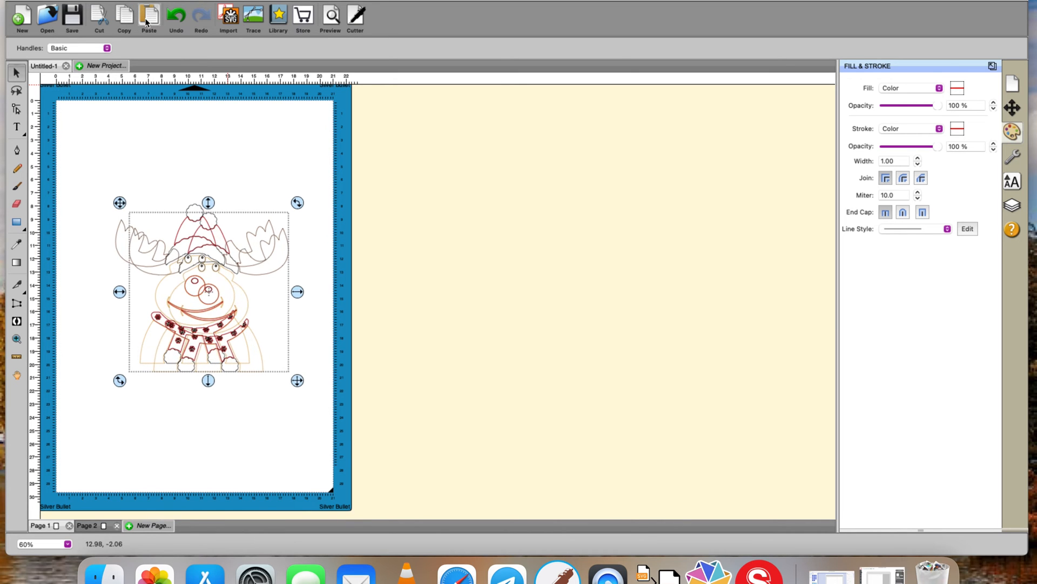
{"action": "key", "text": "Right"}
{"action": "key", "text": "Right"}
{"action": "key", "text": "Right"}
{"action": "key", "text": "Right"}
{"action": "key", "text": "Right"}
{"action": "key", "text": "Right"}
{"action": "key", "text": "Right"}
{"action": "key", "text": "Right"}
{"action": "key", "text": "Right"}
{"action": "key", "text": "Right"}
{"action": "key", "text": "Right"}
{"action": "key", "text": "Right"}
{"action": "key", "text": "Right"}
{"action": "key", "text": "Right"}
{"action": "key", "text": "Right"}
{"action": "key", "text": "Right"}
{"action": "key", "text": "Right"}
{"action": "key", "text": "Right"}
{"action": "key", "text": "Right"}
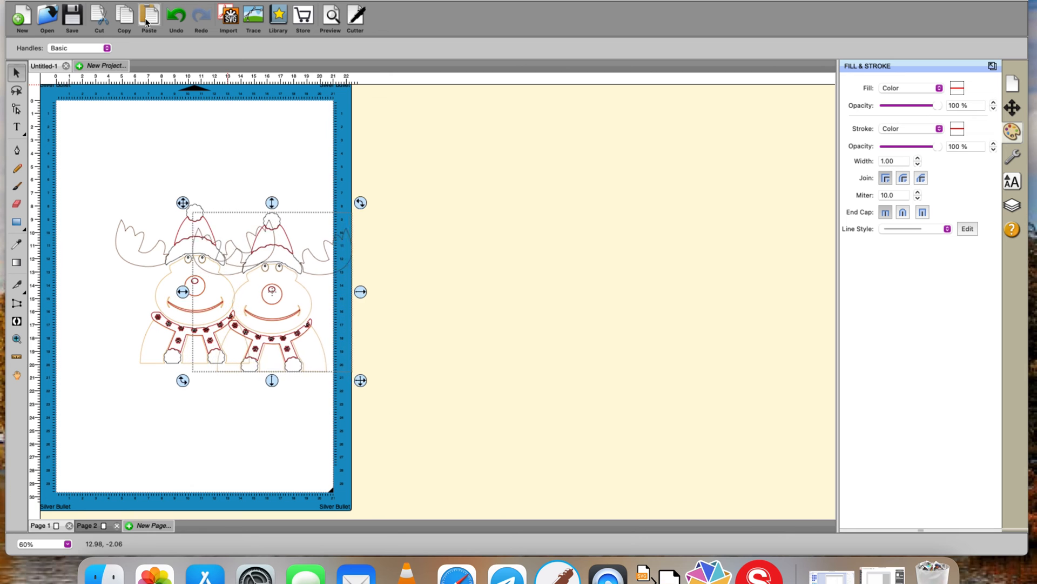
{"action": "key", "text": "Right"}
{"action": "key", "text": "Right"}
{"action": "key", "text": "Right"}
{"action": "key", "text": "Right"}
{"action": "key", "text": "Right"}
{"action": "key", "text": "Right"}
{"action": "key", "text": "Right"}
{"action": "key", "text": "Right"}
{"action": "key", "text": "Right"}
{"action": "key", "text": "Right"}
{"action": "key", "text": "Right"}
{"action": "key", "text": "Right"}
{"action": "key", "text": "Right"}
{"action": "key", "text": "Right"}
{"action": "key", "text": "Right"}
{"action": "key", "text": "Right"}
{"action": "key", "text": "Right"}
{"action": "key", "text": "Right"}
{"action": "key", "text": "Right"}
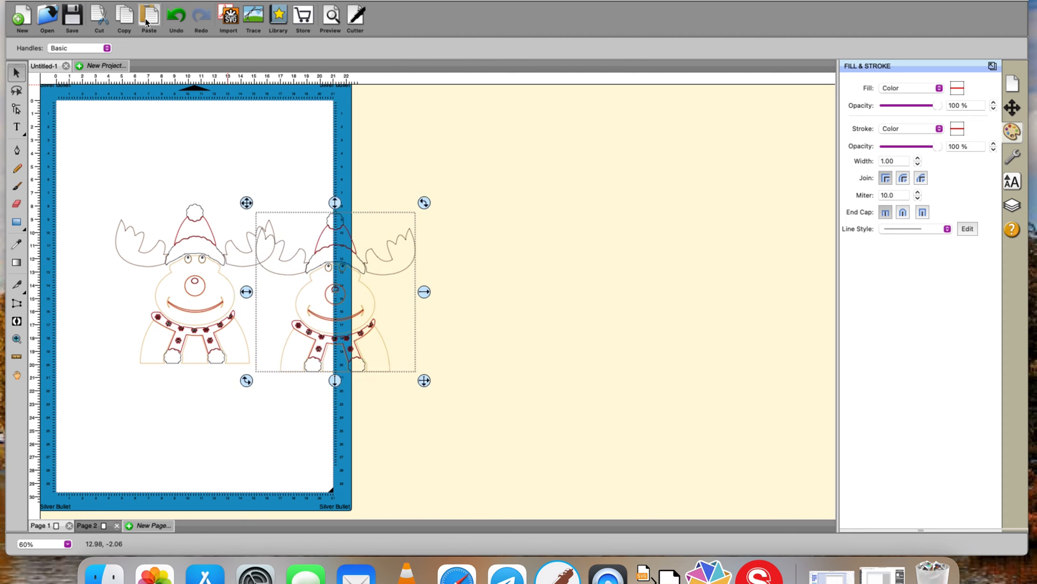
{"action": "key", "text": "Right"}
{"action": "key", "text": "Right"}
{"action": "key", "text": "Right"}
{"action": "key", "text": "Right"}
{"action": "key", "text": "Right"}
{"action": "key", "text": "Right"}
{"action": "key", "text": "Right"}
{"action": "key", "text": "Right"}
{"action": "key", "text": "Right"}
{"action": "key", "text": "Right"}
{"action": "key", "text": "Right"}
{"action": "key", "text": "Right"}
{"action": "key", "text": "Right"}
{"action": "key", "text": "Right"}
{"action": "key", "text": "Right"}
{"action": "key", "text": "Right"}
{"action": "key", "text": "Right"}
{"action": "key", "text": "Right"}
{"action": "key", "text": "Right"}
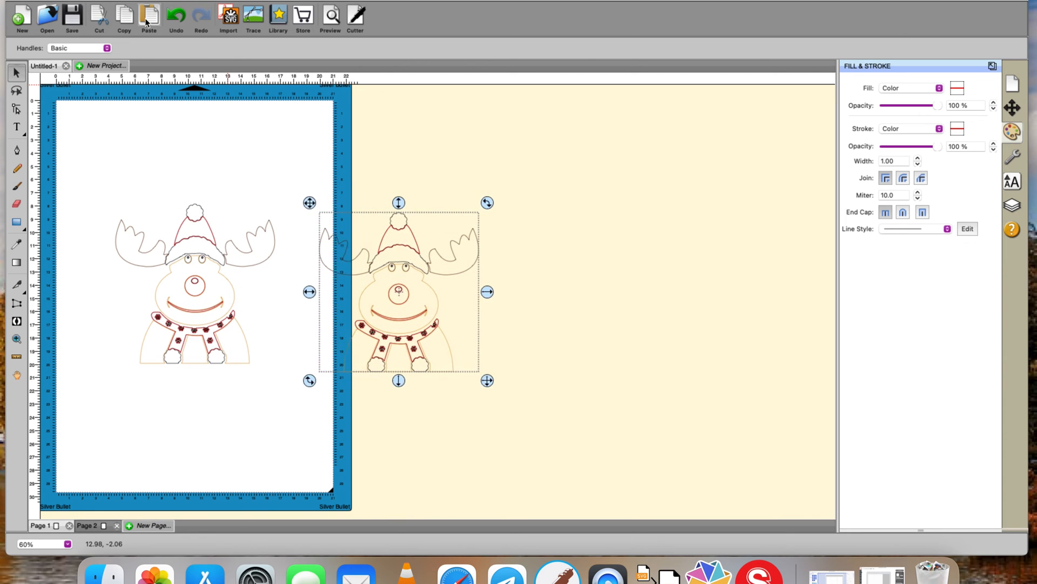
{"action": "key", "text": "Right"}
{"action": "key", "text": "Right"}
{"action": "key", "text": "Right"}
{"action": "key", "text": "Right"}
{"action": "key", "text": "Right"}
{"action": "key", "text": "Right"}
{"action": "key", "text": "Right"}
{"action": "key", "text": "Right"}
{"action": "key", "text": "Right"}
{"action": "key", "text": "Right"}
{"action": "key", "text": "Right"}
{"action": "key", "text": "Right"}
{"action": "key", "text": "Right"}
{"action": "key", "text": "Right"}
{"action": "key", "text": "Right"}
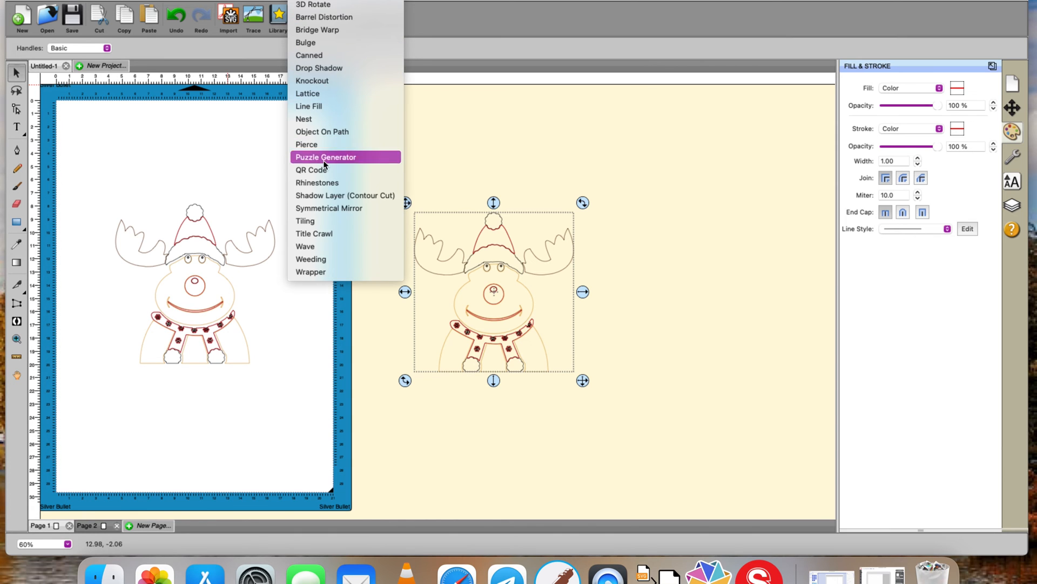
Apply a 0.100 cm Shadow Layer to the copied reindeer with Blackout Shadow and Outline only enabled and the color red.
{"action": "left_click", "coordinate": [326, 195]}
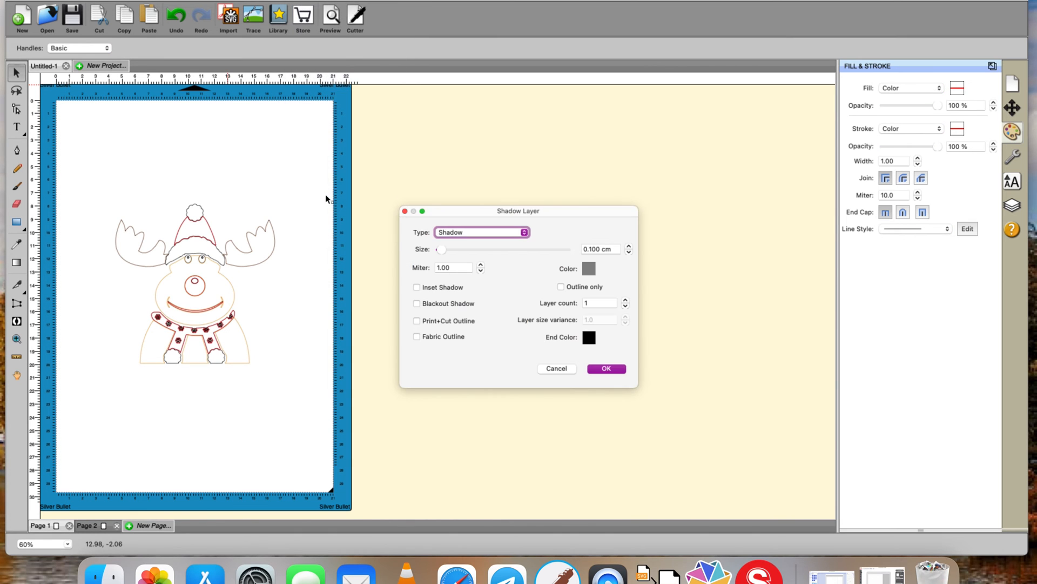
{"action": "left_click_drag", "start_coordinate": [447, 214], "coordinate": [671, 215]}
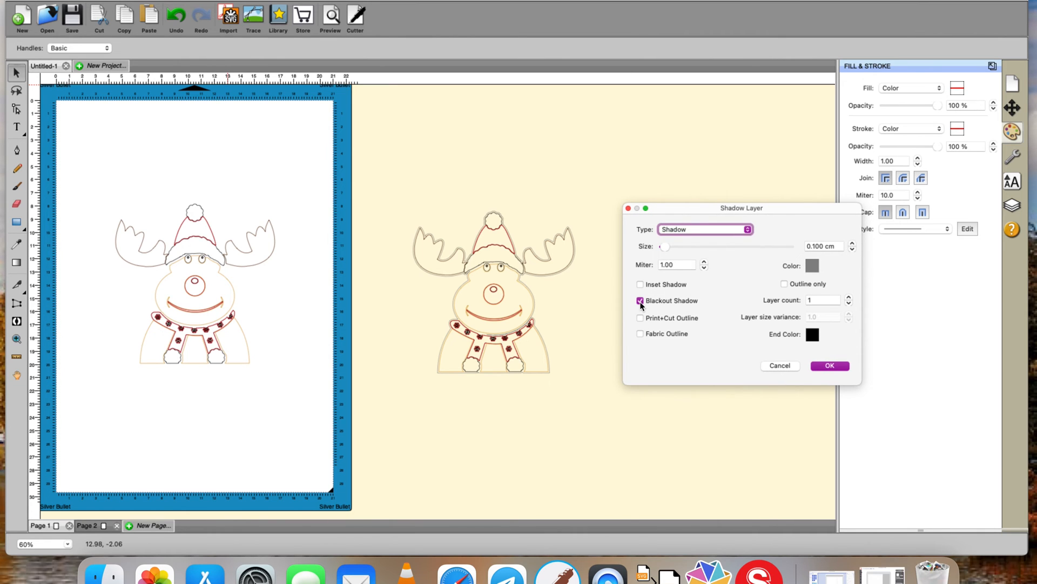
{"action": "left_click", "coordinate": [785, 285]}
{"action": "left_click", "coordinate": [812, 267]}
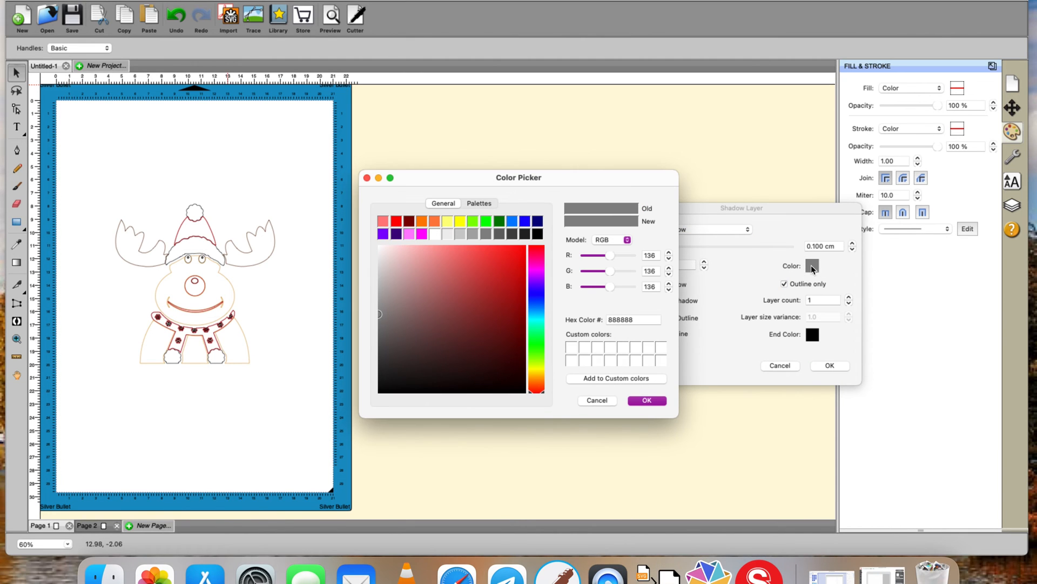
{"action": "left_click", "coordinate": [397, 222]}
{"action": "left_click", "coordinate": [639, 401]}
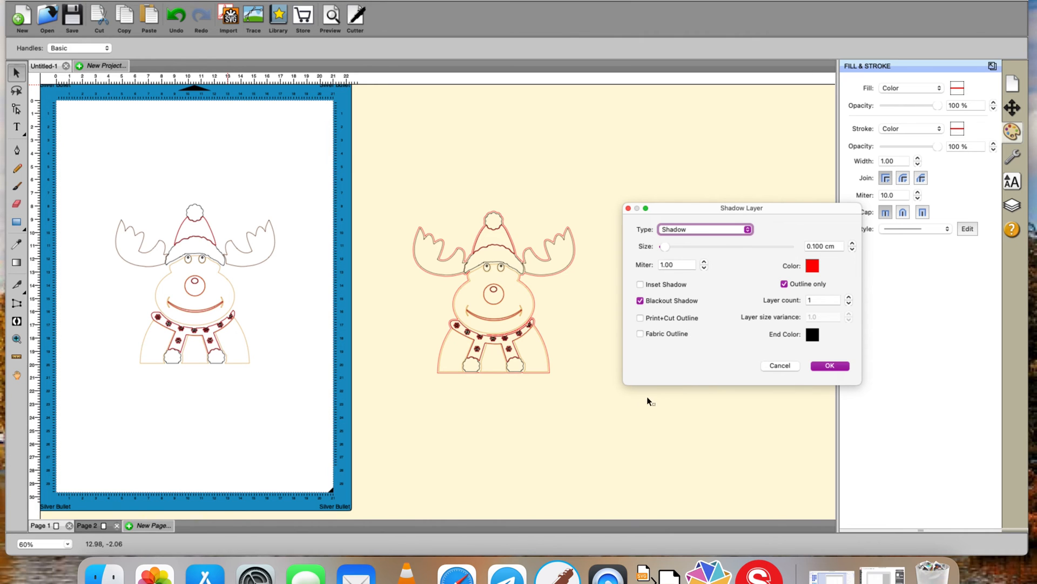
{"action": "left_click", "coordinate": [826, 366]}
{"action": "left_click", "coordinate": [676, 262]}
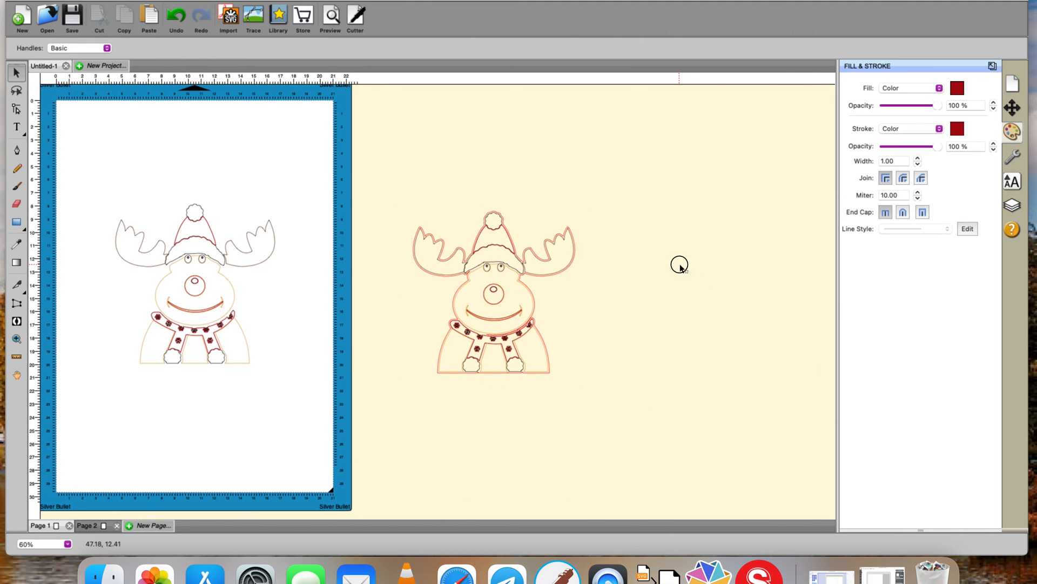
Move the red shadow outline clear of the copied reindeer and break it apart.
{"action": "left_click_drag", "start_coordinate": [568, 275], "coordinate": [744, 260]}
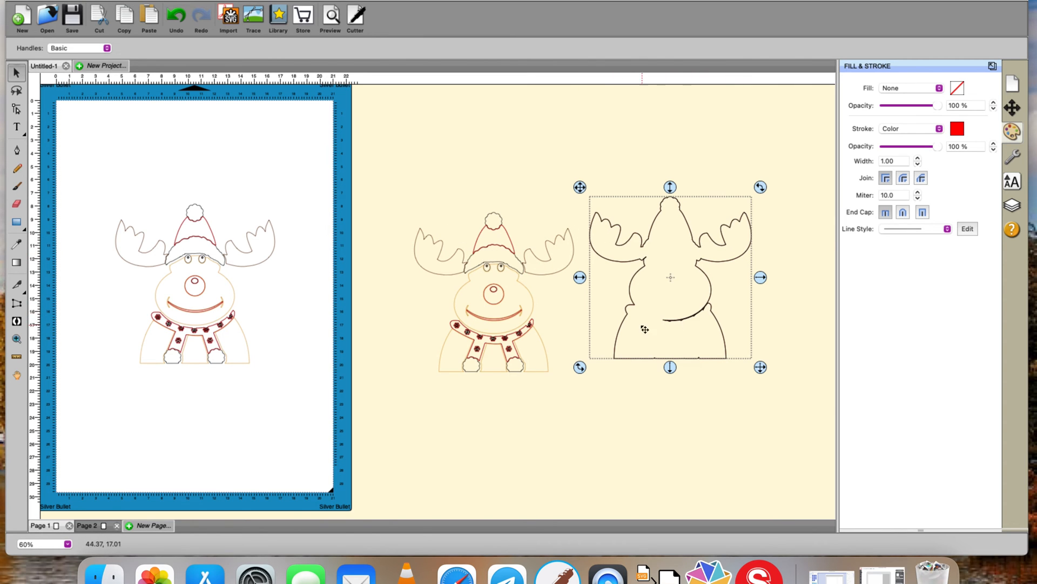
{"action": "left_click", "coordinate": [678, 320]}
{"action": "right_click", "coordinate": [680, 320]}
{"action": "left_click", "coordinate": [700, 467]}
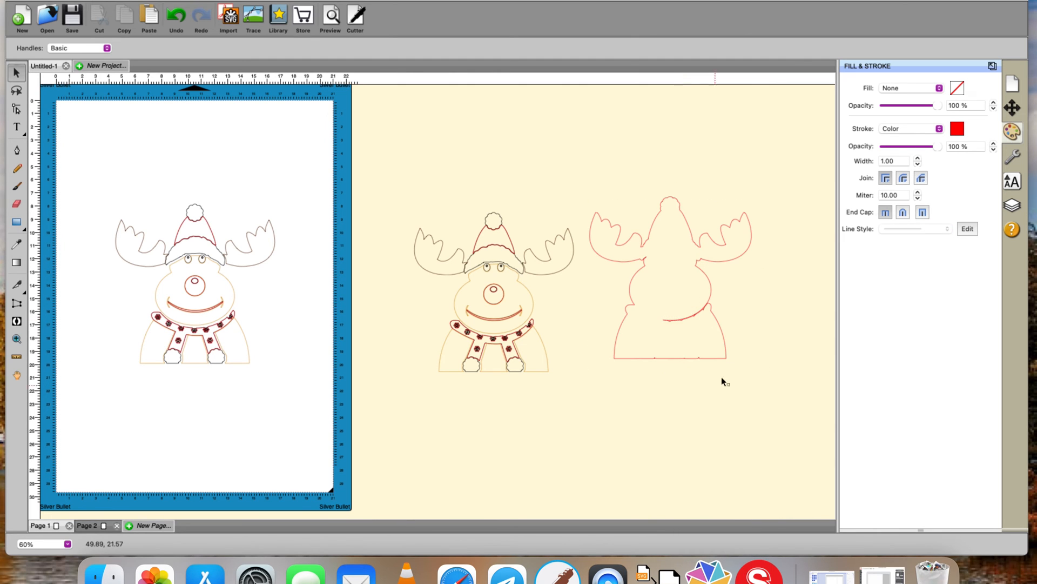
{"action": "left_click_drag", "start_coordinate": [738, 290], "coordinate": [632, 329]}
{"action": "left_click", "coordinate": [679, 318]}
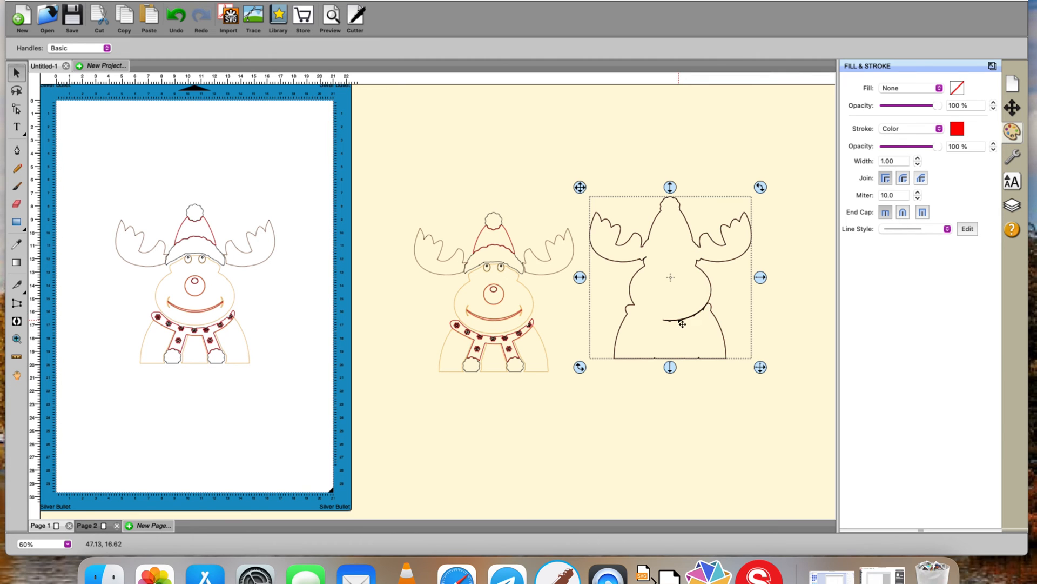
{"action": "right_click", "coordinate": [679, 320]}
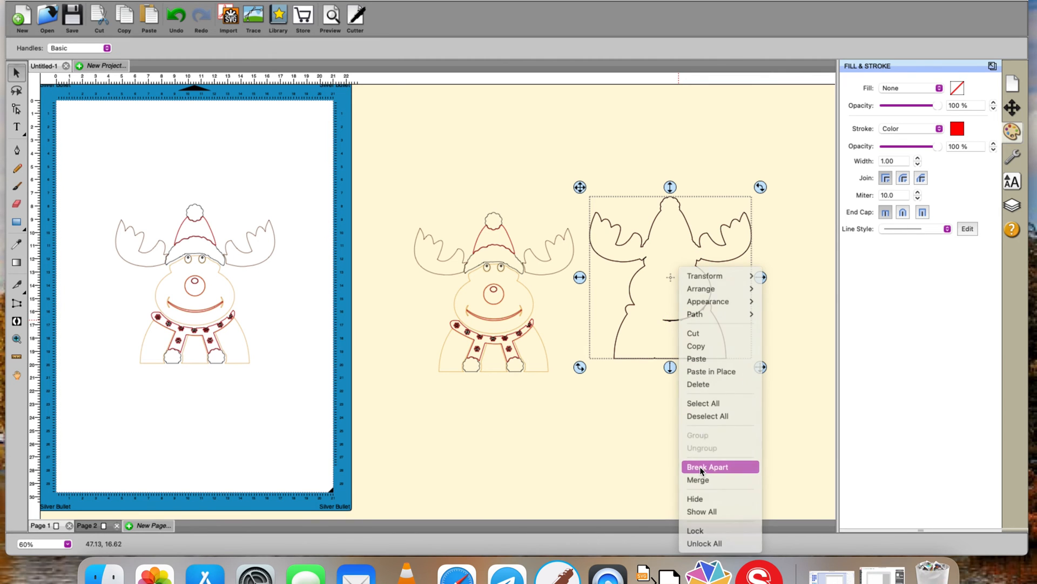
{"action": "left_click", "coordinate": [700, 467]}
{"action": "left_click", "coordinate": [694, 322]}
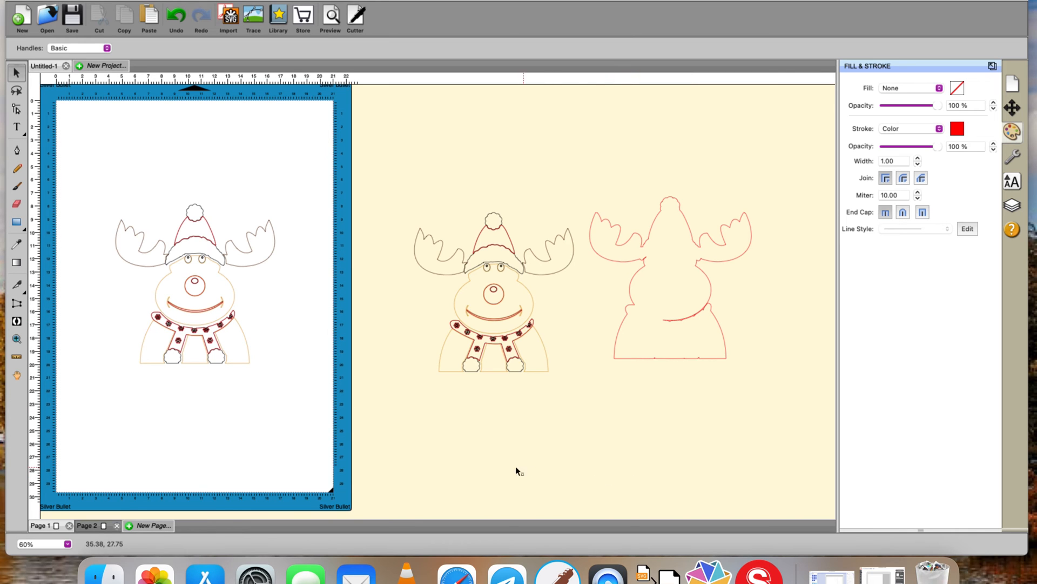
Delete the stray curved line inside the red silhouette outline.
{"action": "left_click", "coordinate": [20, 284]}
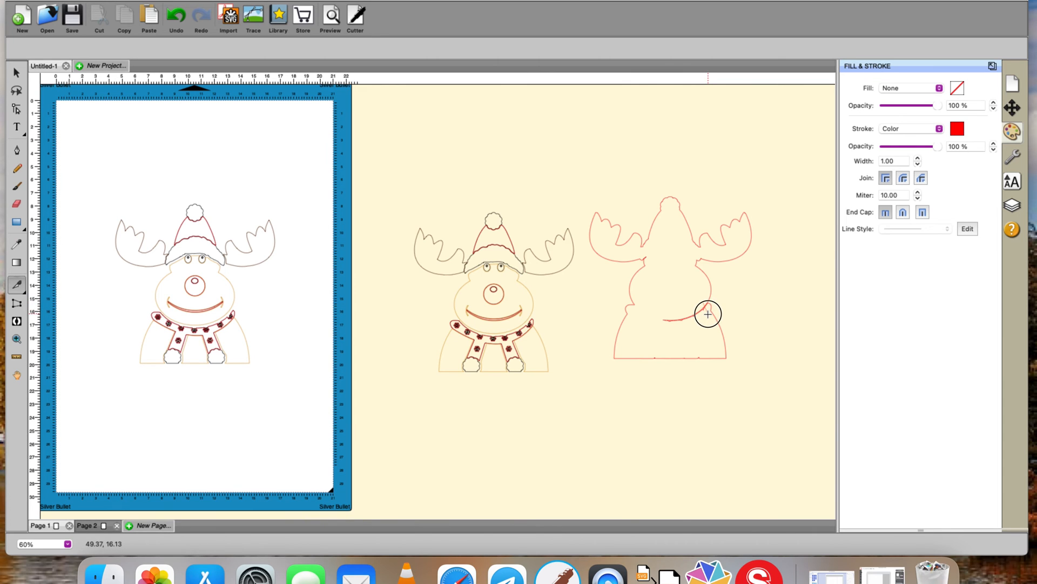
{"action": "left_click", "coordinate": [16, 73]}
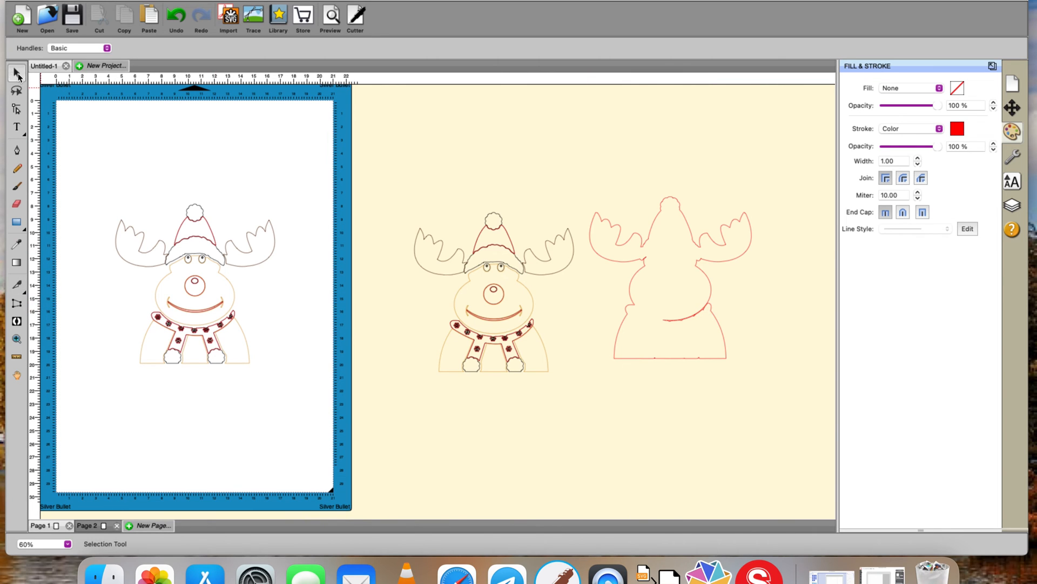
{"action": "left_click", "coordinate": [683, 320]}
{"action": "key", "text": "Delete"}
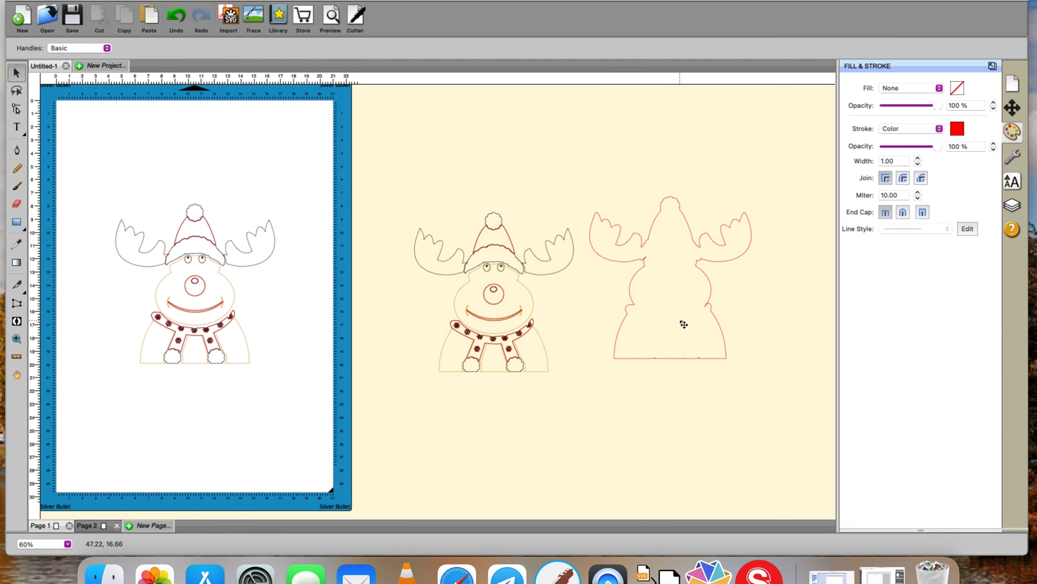
Delete the copied reindeer, and move the red silhouette outline next to the mat.
{"action": "left_click_drag", "start_coordinate": [420, 195], "coordinate": [602, 446]}
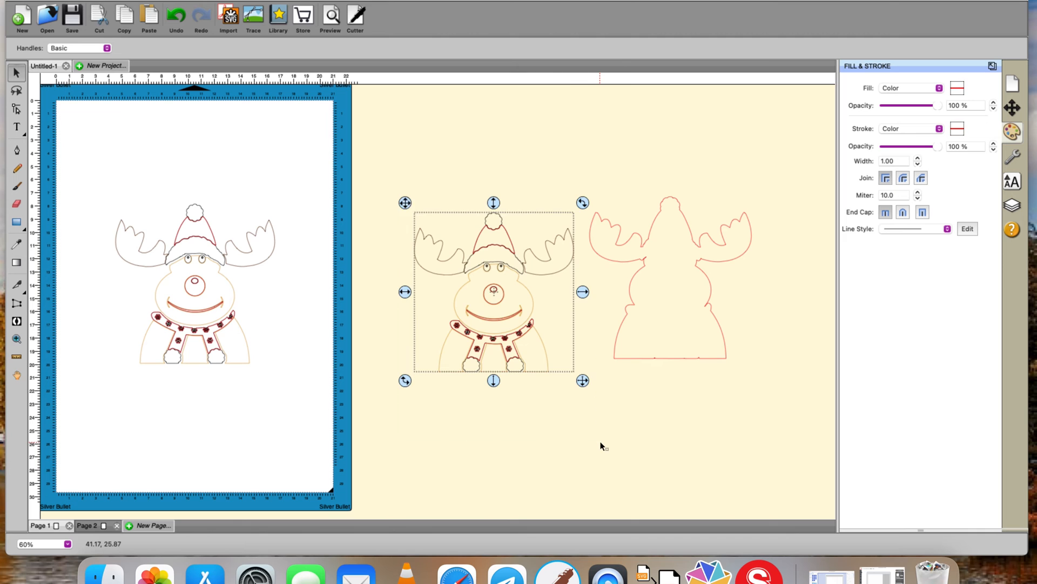
{"action": "key", "text": "Delete"}
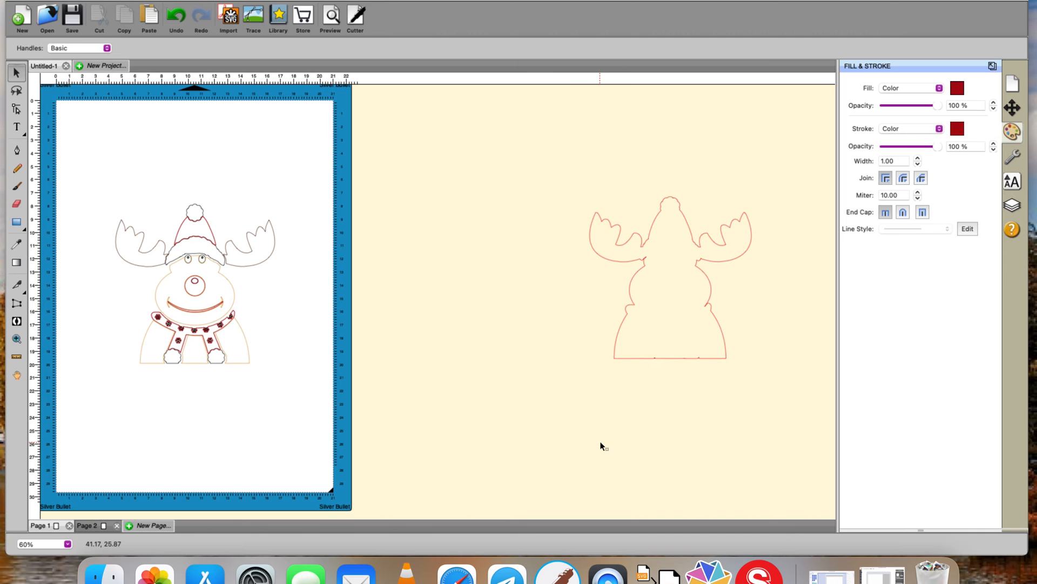
{"action": "left_click", "coordinate": [707, 303]}
{"action": "left_click_drag", "start_coordinate": [706, 304], "coordinate": [498, 309]}
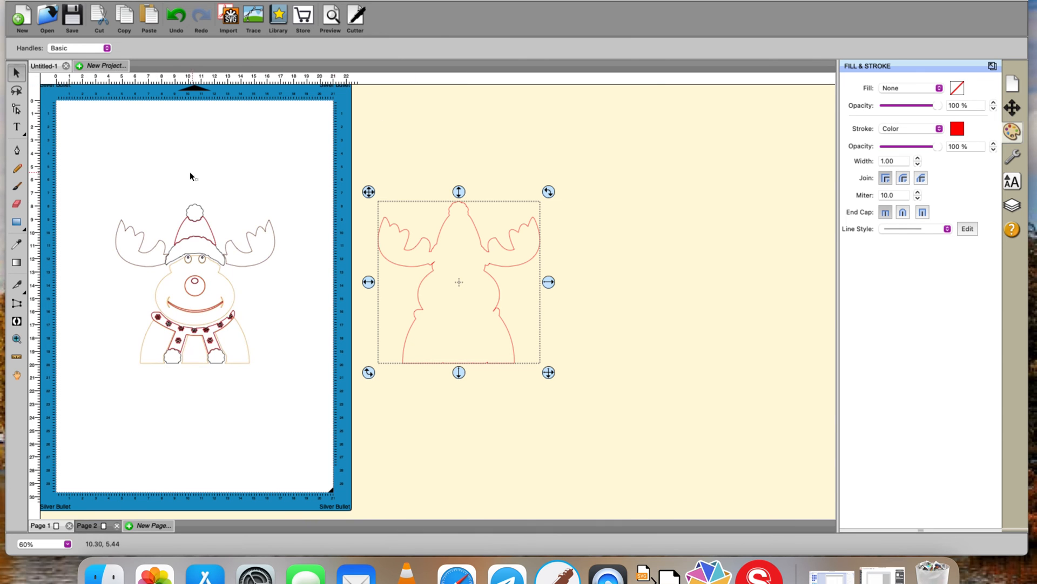
Add a pentagon from the library's Basic Shapes and scale it down to about 1 cm wide.
{"action": "left_click", "coordinate": [278, 16]}
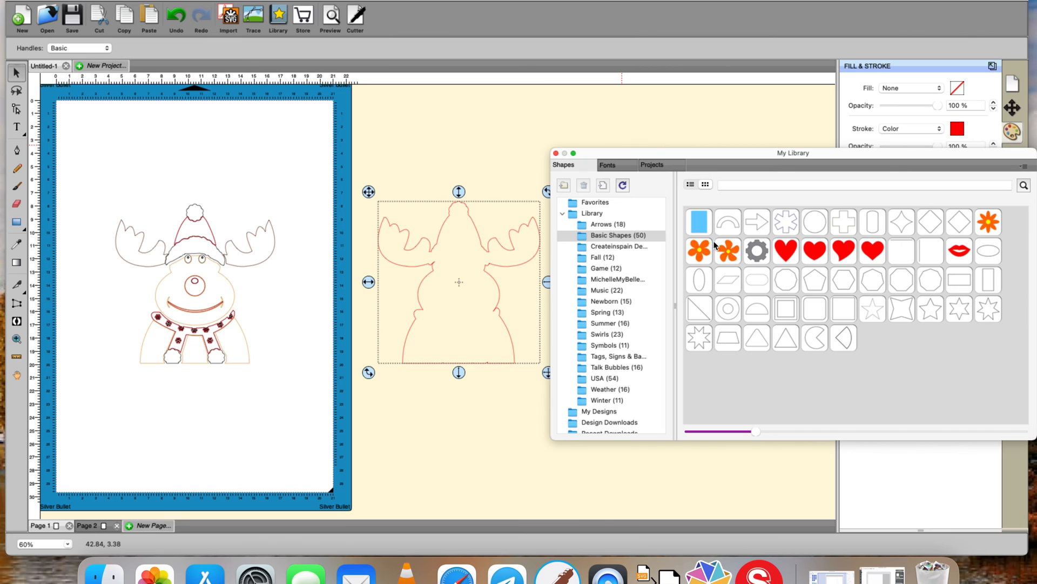
{"action": "double_click", "coordinate": [815, 286]}
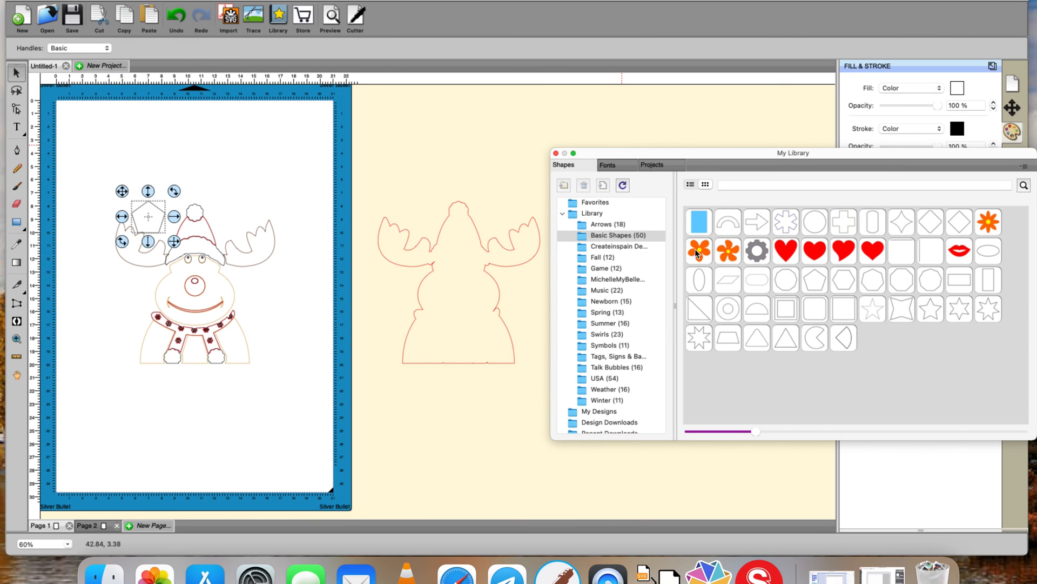
{"action": "left_click_drag", "start_coordinate": [176, 243], "coordinate": [156, 223]}
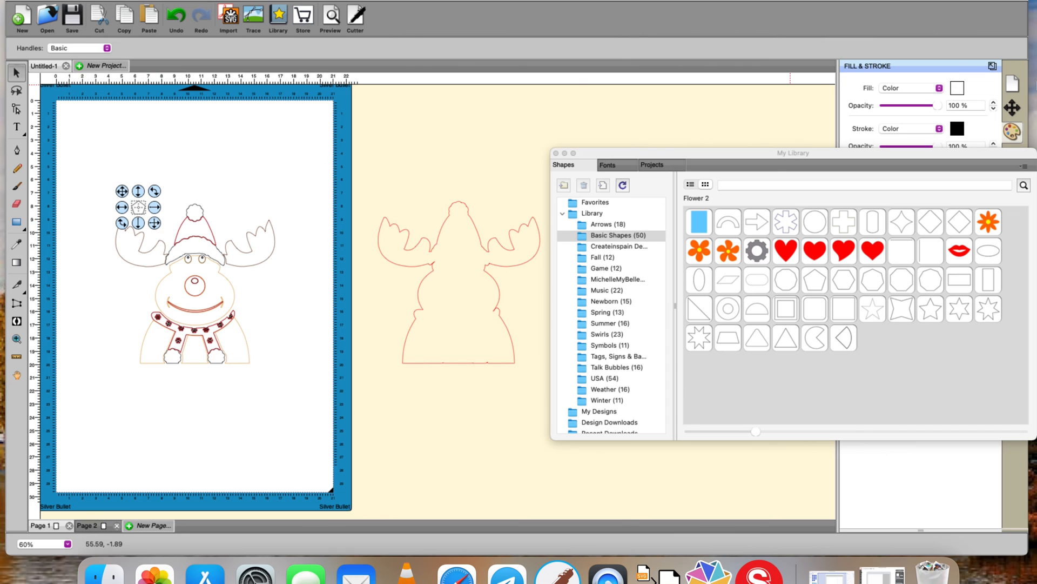
Set the pentagon's stroke and fill to magenta, and close the shape library.
{"action": "left_click", "coordinate": [957, 129]}
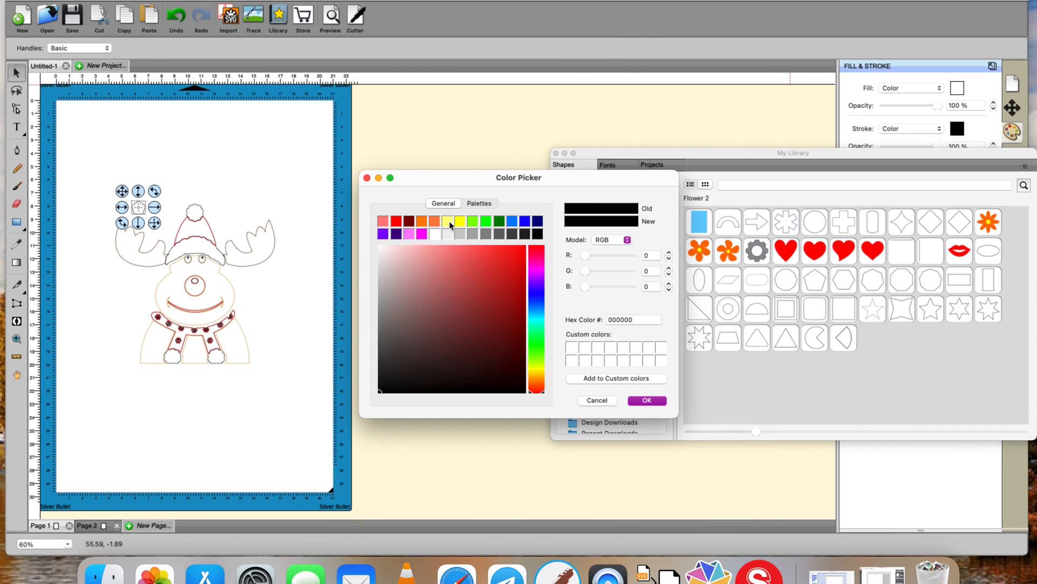
{"action": "left_click", "coordinate": [421, 234]}
{"action": "left_click", "coordinate": [646, 400]}
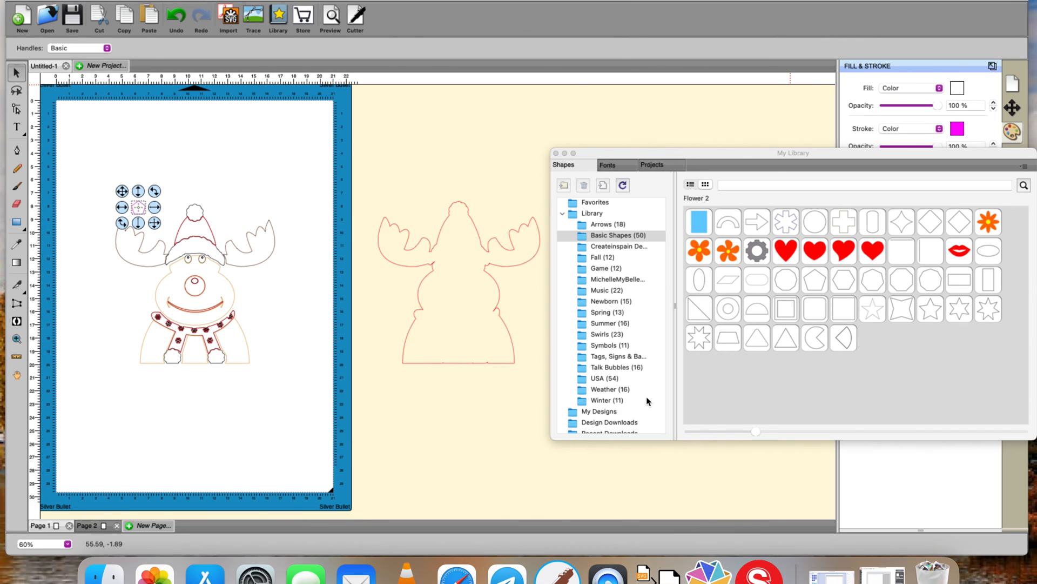
{"action": "left_click", "coordinate": [957, 88]}
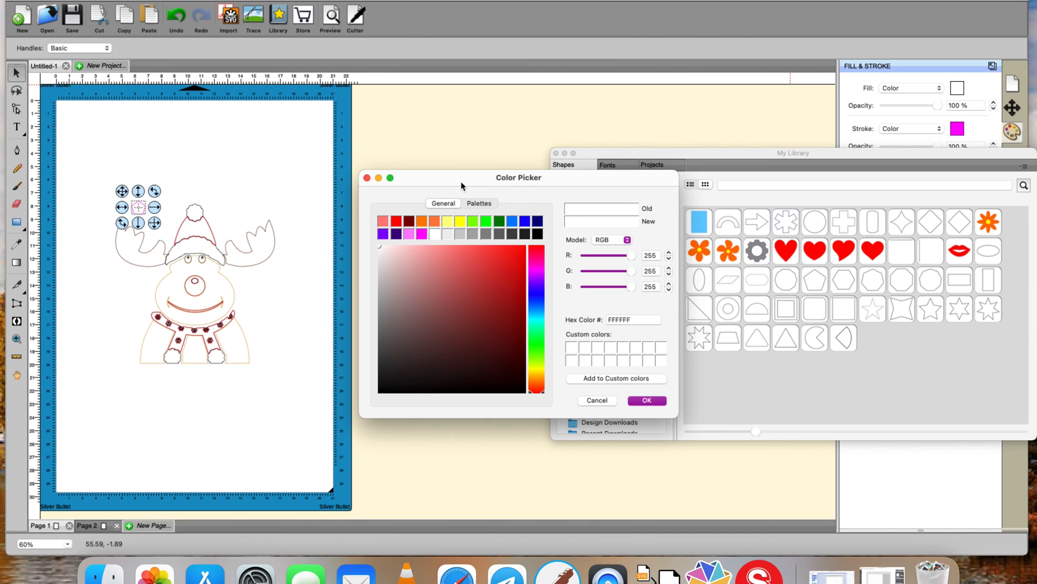
{"action": "left_click", "coordinate": [422, 234]}
{"action": "left_click", "coordinate": [642, 401]}
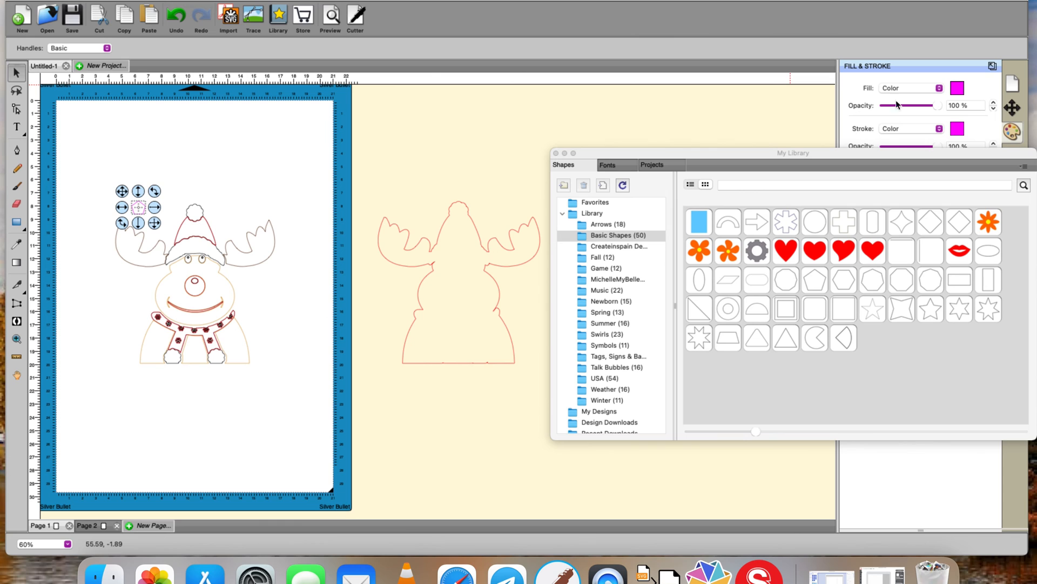
{"action": "left_click", "coordinate": [556, 154]}
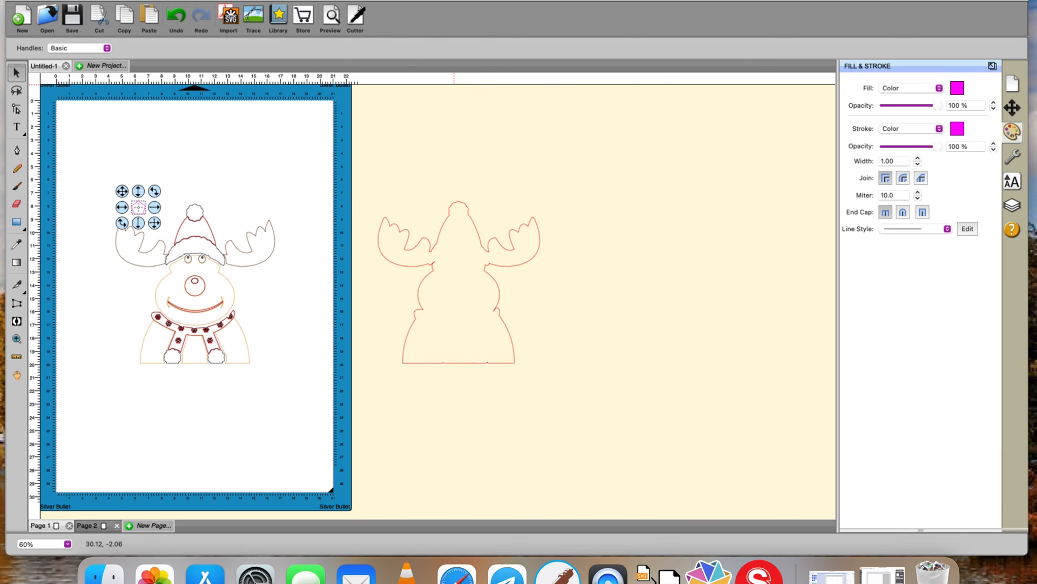
Display the shapes filled, and duplicate the pentagon into two columns with 7.510 cm horizontal spacing and Group duplicate enabled.
{"action": "left_click", "coordinate": [373, 1]}
{"action": "left_click", "coordinate": [375, 1]}
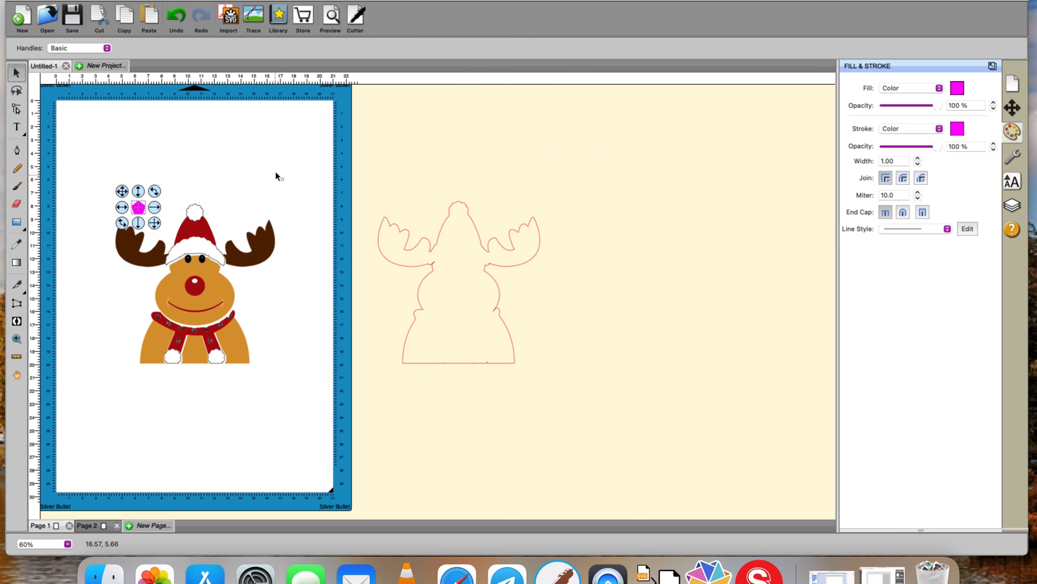
{"action": "left_click", "coordinate": [178, 1]}
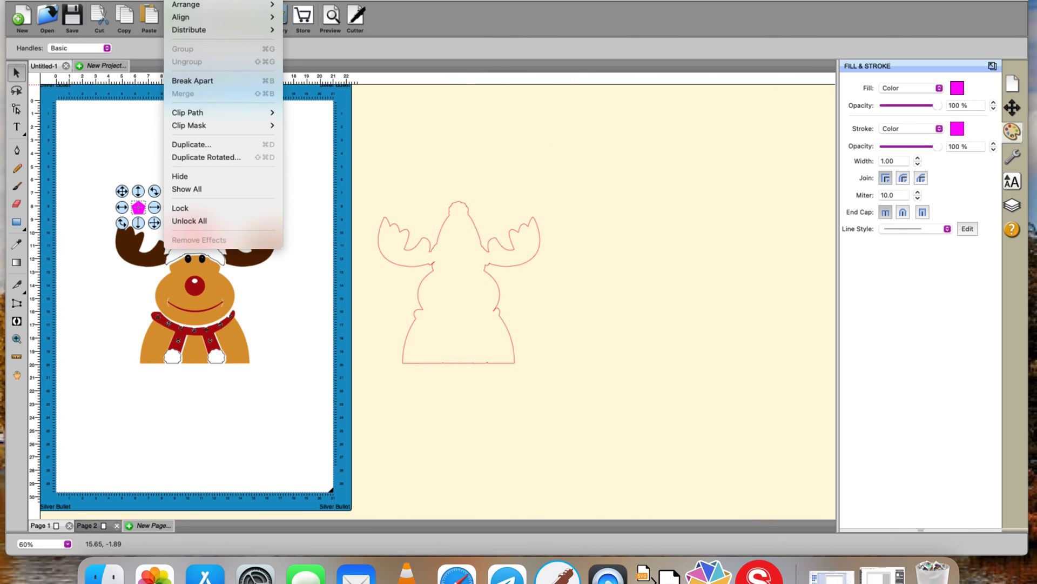
{"action": "left_click", "coordinate": [193, 144]}
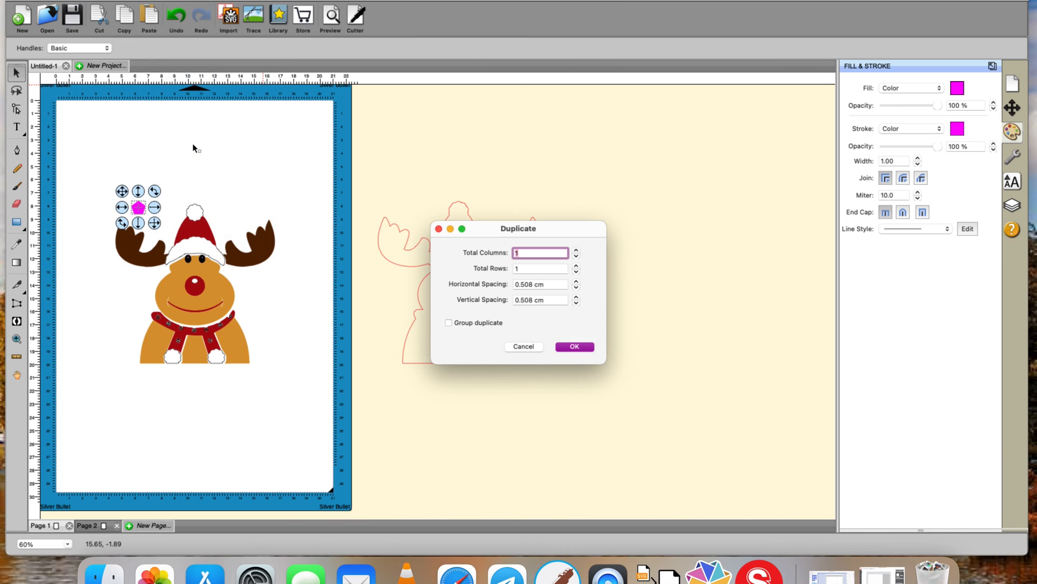
{"action": "left_click", "coordinate": [577, 250]}
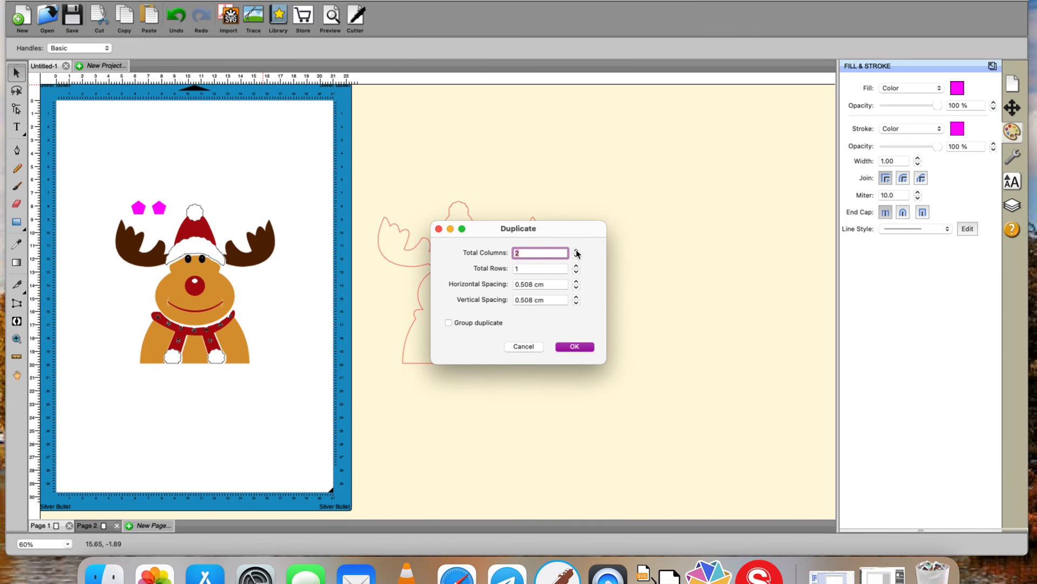
{"action": "left_click", "coordinate": [577, 282]}
{"action": "left_click", "coordinate": [576, 281]}
{"action": "left_click", "coordinate": [577, 281]}
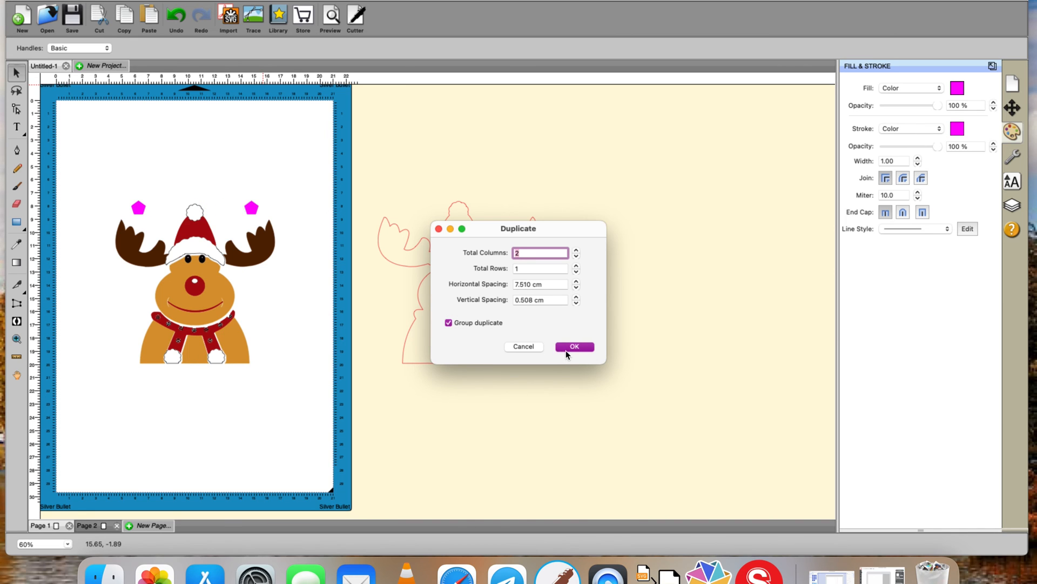
{"action": "left_click", "coordinate": [565, 350]}
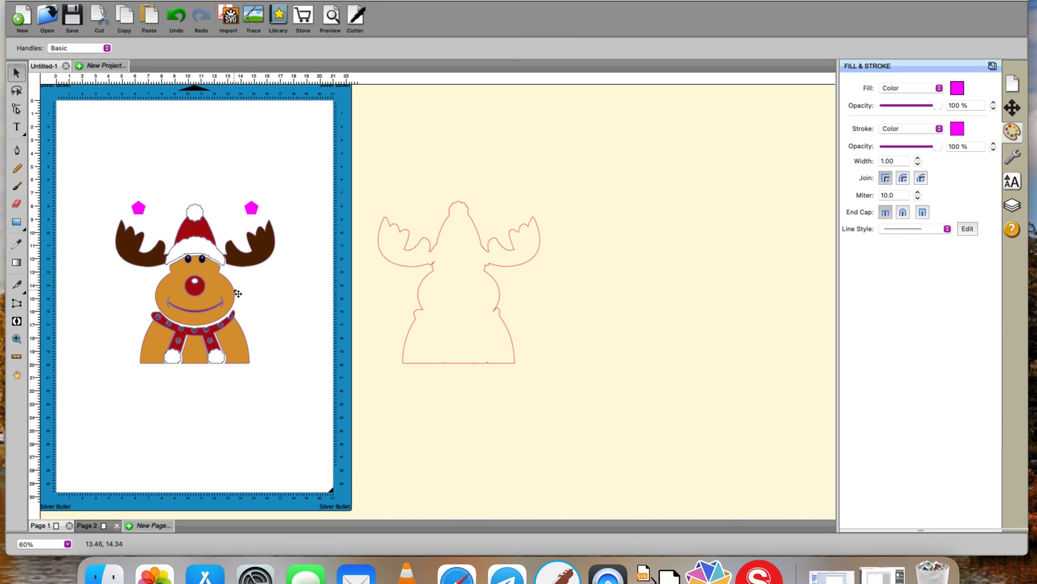
Hide the reindeer's red pieces, and show all hidden shapes again.
{"action": "right_click", "coordinate": [168, 246]}
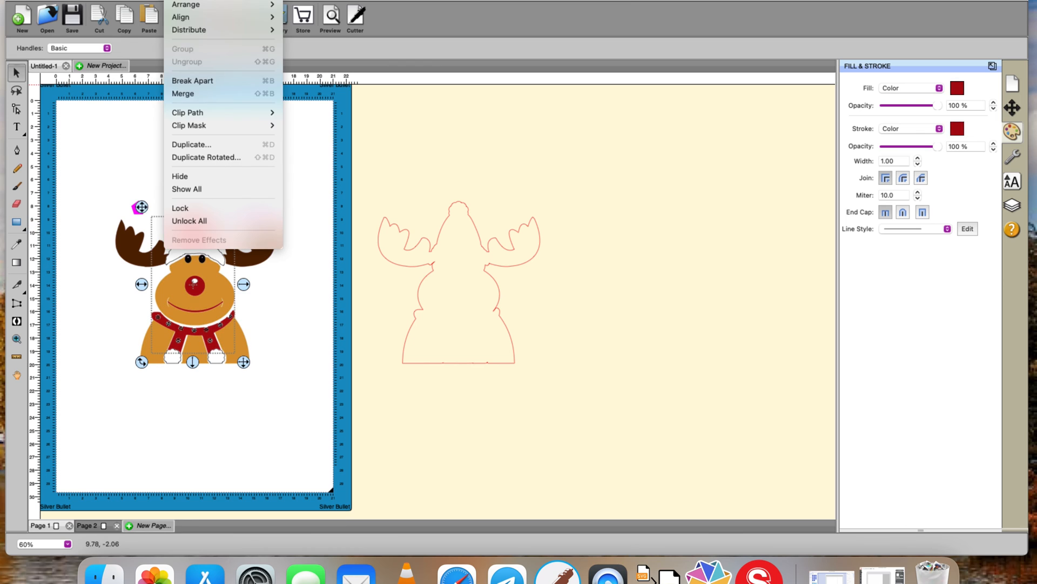
{"action": "left_click", "coordinate": [181, 175]}
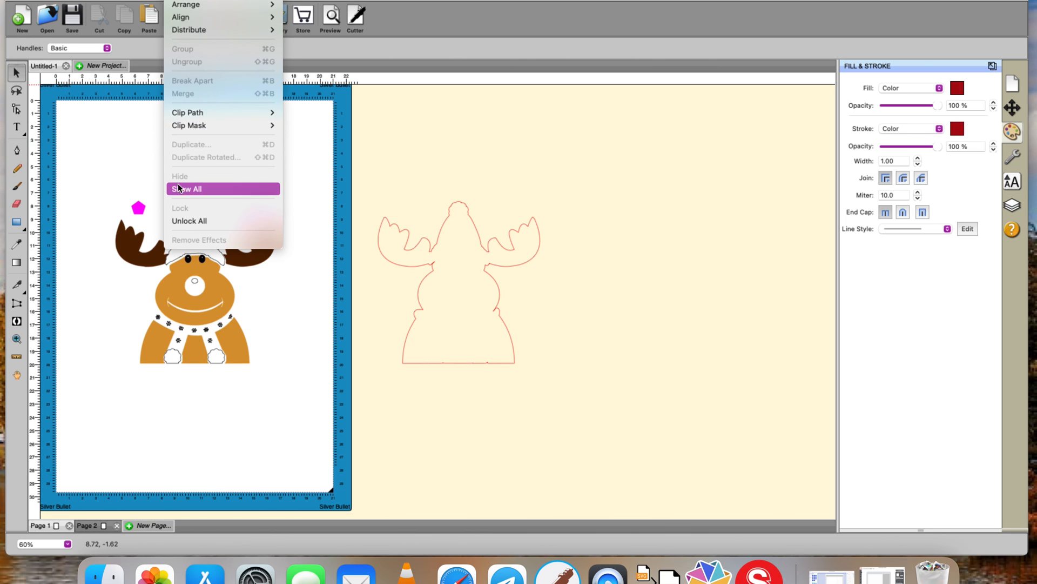
{"action": "left_click", "coordinate": [179, 187]}
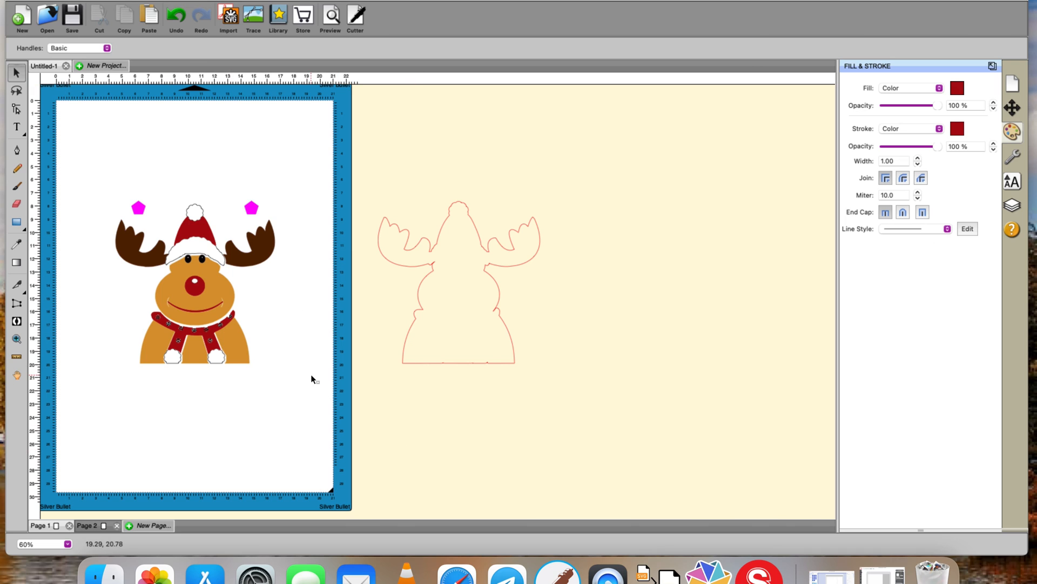
Put the silhouette outline back around the reindeer, and place a copy of the whole design with its pentagons beside the mat.
{"action": "key", "text": "super+z"}
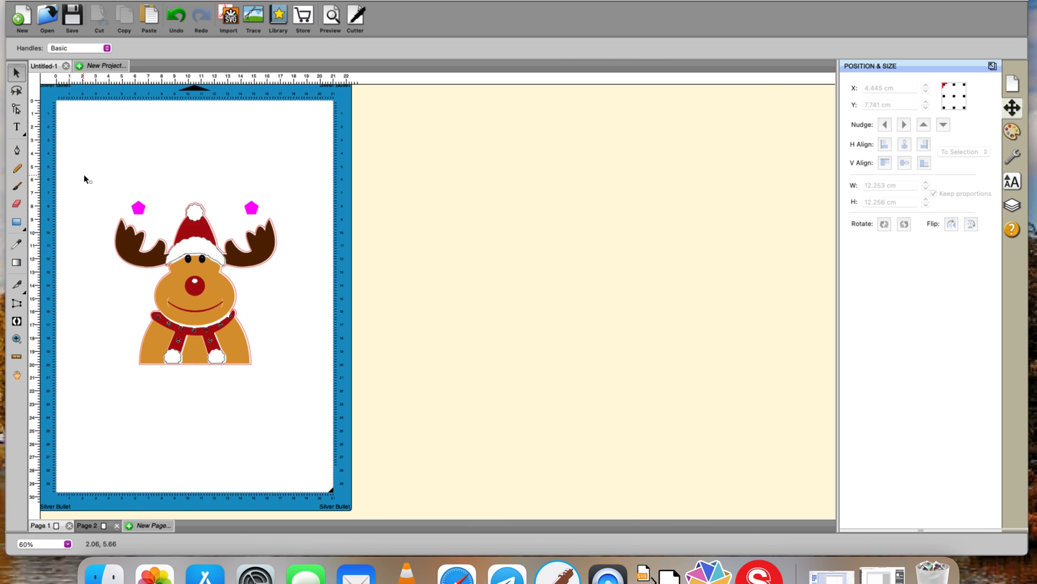
{"action": "left_click_drag", "start_coordinate": [84, 174], "coordinate": [372, 484]}
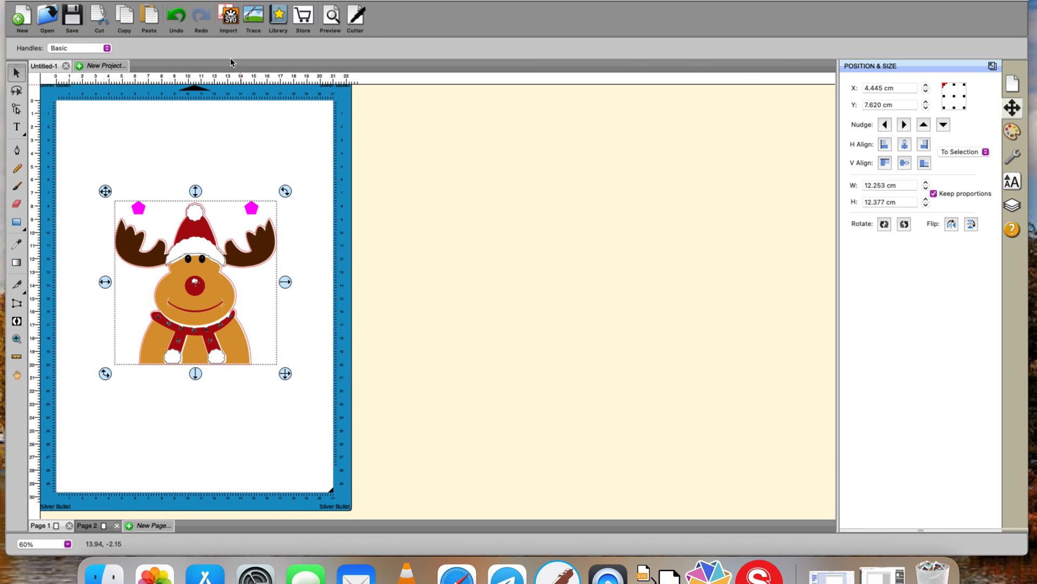
{"action": "left_click", "coordinate": [333, 254]}
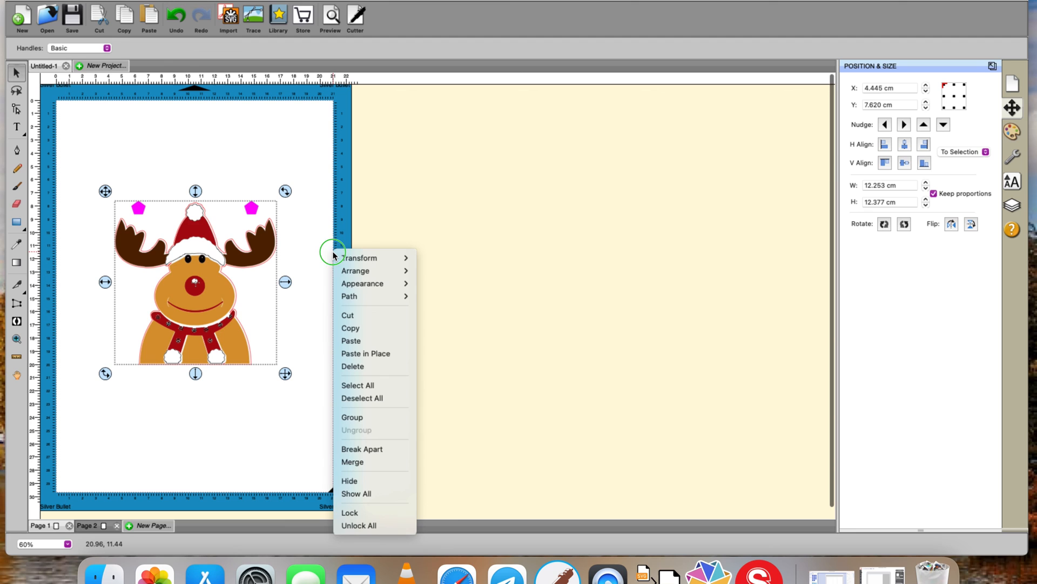
{"action": "left_click", "coordinate": [354, 330]}
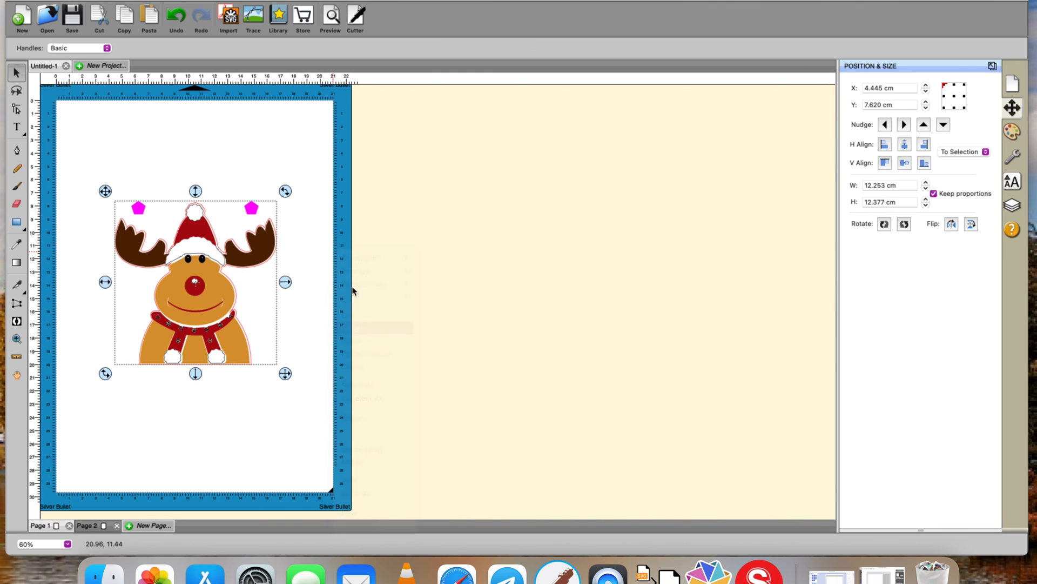
{"action": "right_click", "coordinate": [351, 239]}
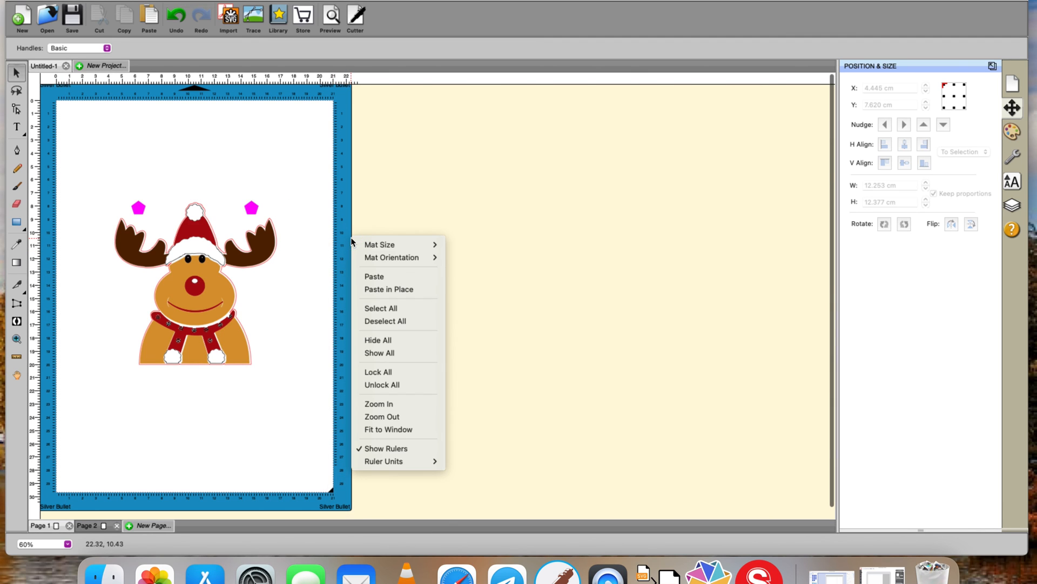
{"action": "left_click", "coordinate": [365, 276]}
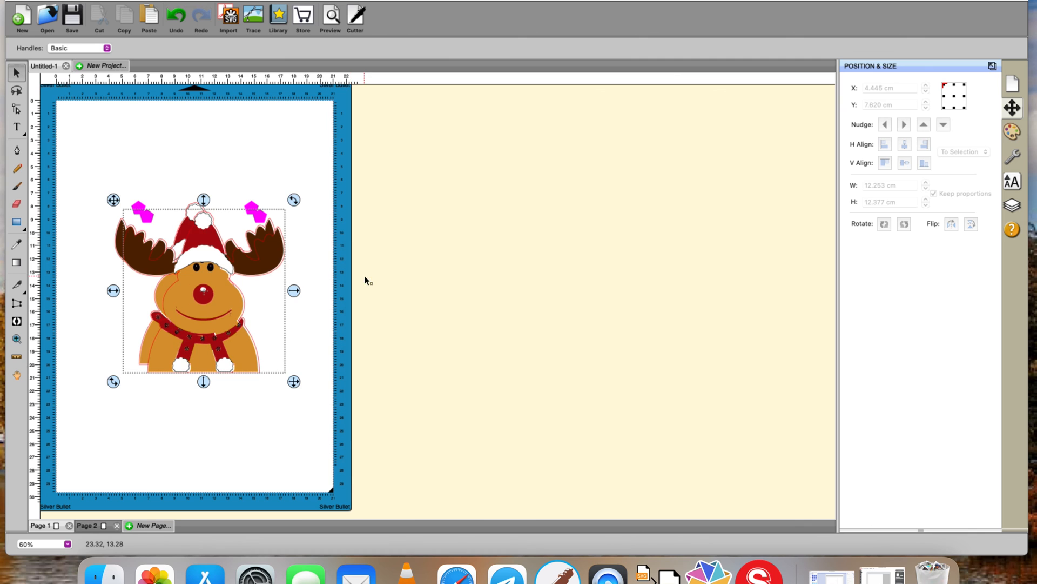
{"action": "key", "text": "Right"}
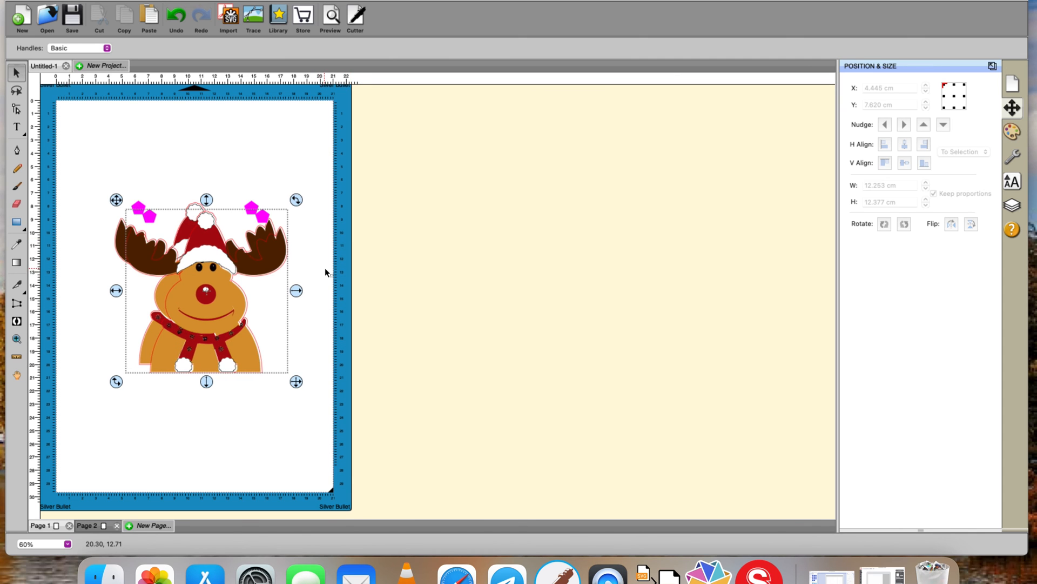
{"action": "key", "text": "Right"}
{"action": "key", "text": "Right"}
{"action": "key", "text": "Right"}
{"action": "key", "text": "Right"}
{"action": "key", "text": "Right"}
{"action": "key", "text": "Right"}
{"action": "key", "text": "Right"}
{"action": "key", "text": "Right"}
{"action": "key", "text": "Right"}
{"action": "key", "text": "Right"}
{"action": "key", "text": "Right"}
{"action": "key", "text": "Right"}
{"action": "key", "text": "Right"}
{"action": "key", "text": "Right"}
{"action": "key", "text": "Right"}
{"action": "key", "text": "Right"}
{"action": "key", "text": "Right"}
{"action": "key", "text": "Right"}
{"action": "key", "text": "Right"}
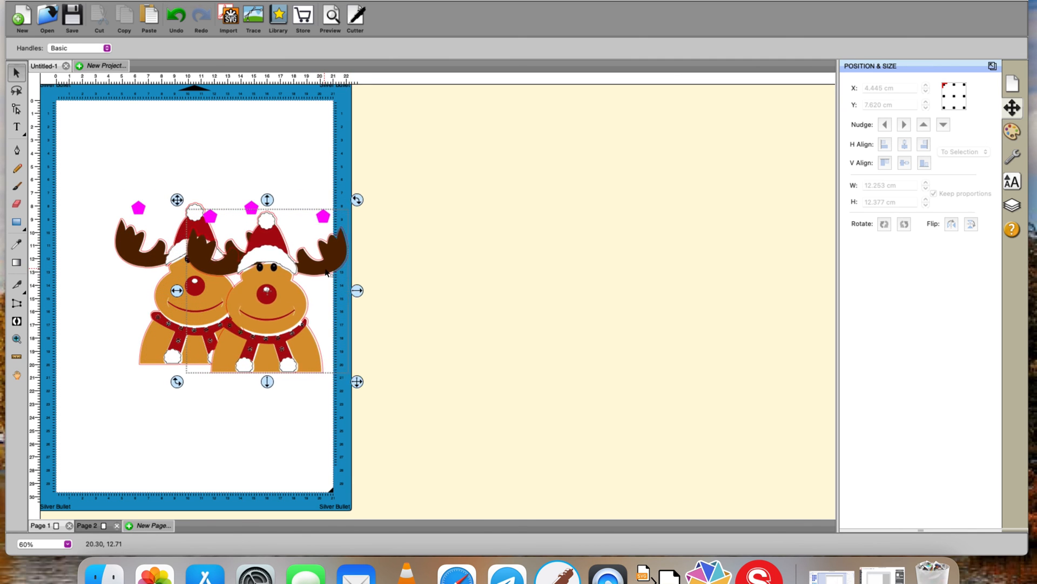
{"action": "key", "text": "Right"}
{"action": "key", "text": "Right"}
{"action": "key", "text": "Right"}
{"action": "key", "text": "Right"}
{"action": "key", "text": "Right"}
{"action": "key", "text": "Right"}
{"action": "key", "text": "Right"}
{"action": "key", "text": "Right"}
{"action": "key", "text": "Right"}
{"action": "key", "text": "Right"}
{"action": "key", "text": "Right"}
{"action": "key", "text": "Right"}
{"action": "key", "text": "Right"}
{"action": "key", "text": "Right"}
{"action": "key", "text": "Right"}
{"action": "key", "text": "Right"}
{"action": "key", "text": "Right"}
{"action": "key", "text": "Right"}
{"action": "key", "text": "Right"}
{"action": "key", "text": "Right"}
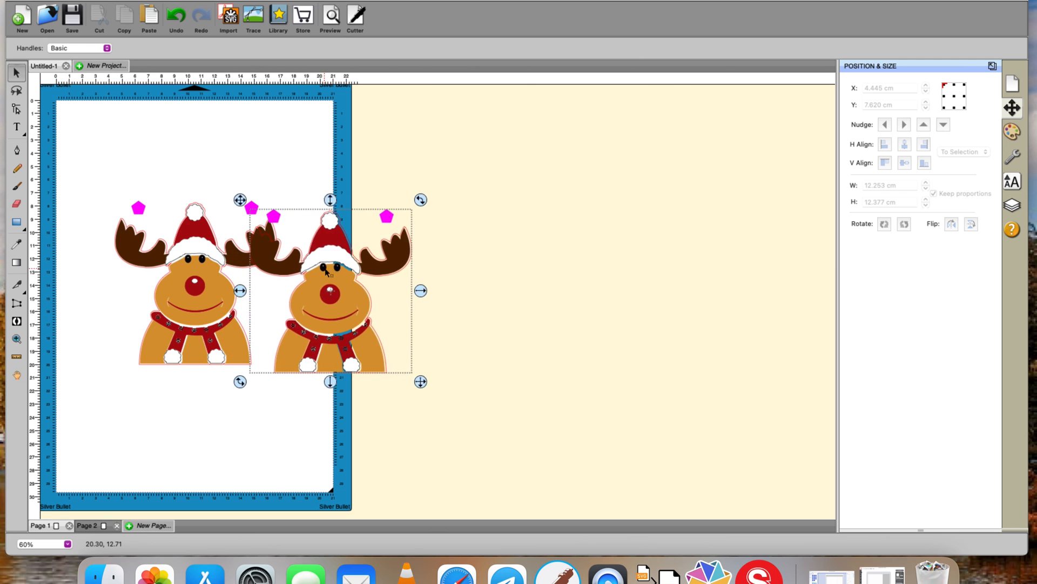
{"action": "key", "text": "Right"}
{"action": "key", "text": "Right"}
{"action": "key", "text": "Right"}
{"action": "key", "text": "Right"}
{"action": "key", "text": "Right"}
{"action": "key", "text": "Right"}
{"action": "key", "text": "Right"}
{"action": "key", "text": "Right"}
{"action": "key", "text": "Right"}
{"action": "key", "text": "Right"}
{"action": "key", "text": "Right"}
{"action": "key", "text": "Right"}
{"action": "key", "text": "Right"}
{"action": "key", "text": "Right"}
{"action": "key", "text": "Right"}
{"action": "key", "text": "Right"}
{"action": "key", "text": "Right"}
{"action": "key", "text": "Right"}
{"action": "key", "text": "Right"}
{"action": "key", "text": "Right"}
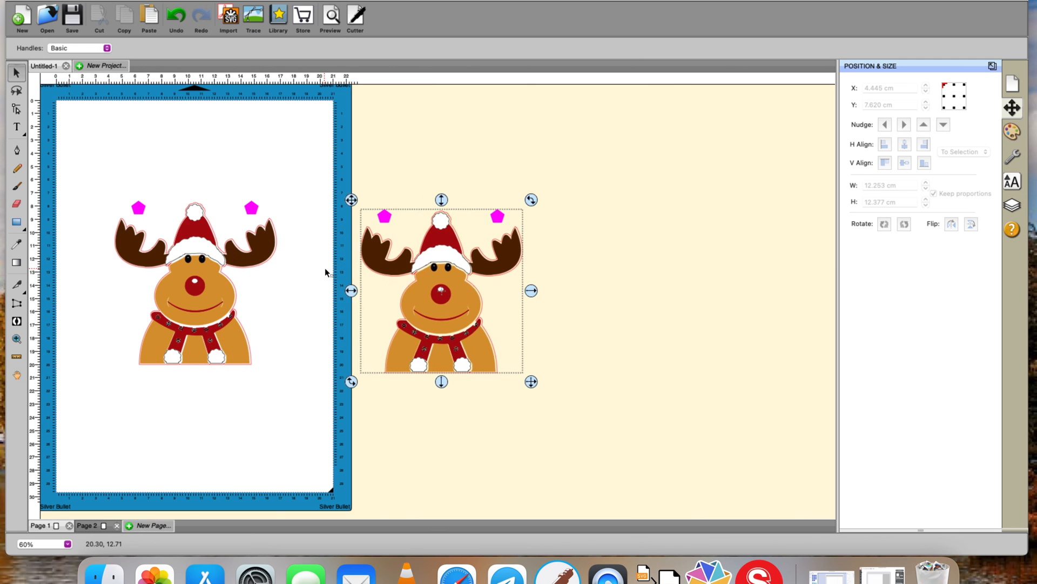
{"action": "key", "text": "Right"}
{"action": "key", "text": "Right"}
{"action": "key", "text": "Right"}
Break apart the copied reindeer's orange layer, and move its face, silhouette outline and right body piece away from the other pieces.
{"action": "right_click", "coordinate": [453, 301]}
{"action": "left_click", "coordinate": [527, 478]}
{"action": "left_click_drag", "start_coordinate": [488, 302], "coordinate": [779, 355]}
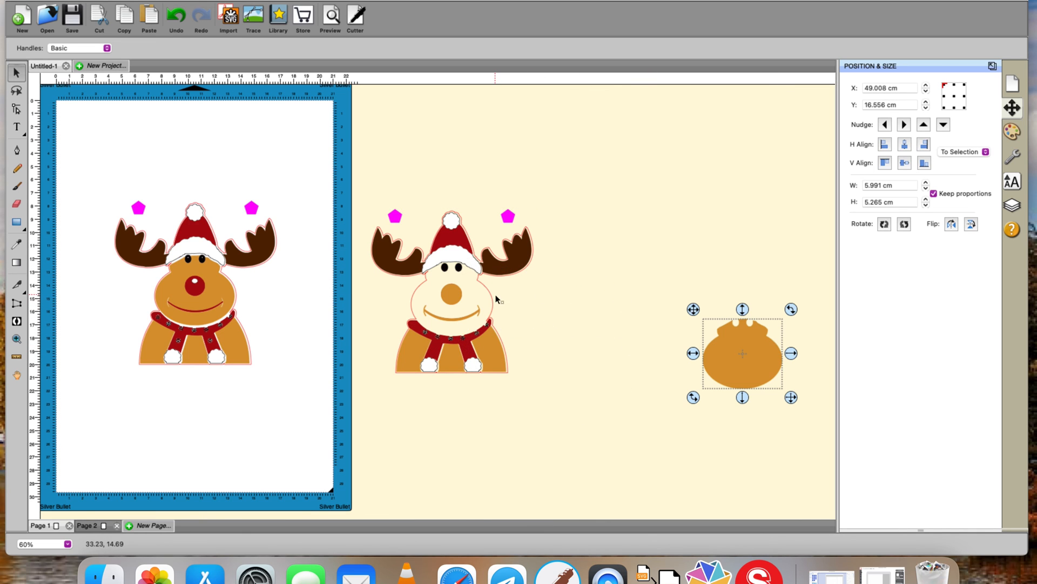
{"action": "left_click_drag", "start_coordinate": [491, 294], "coordinate": [713, 224]}
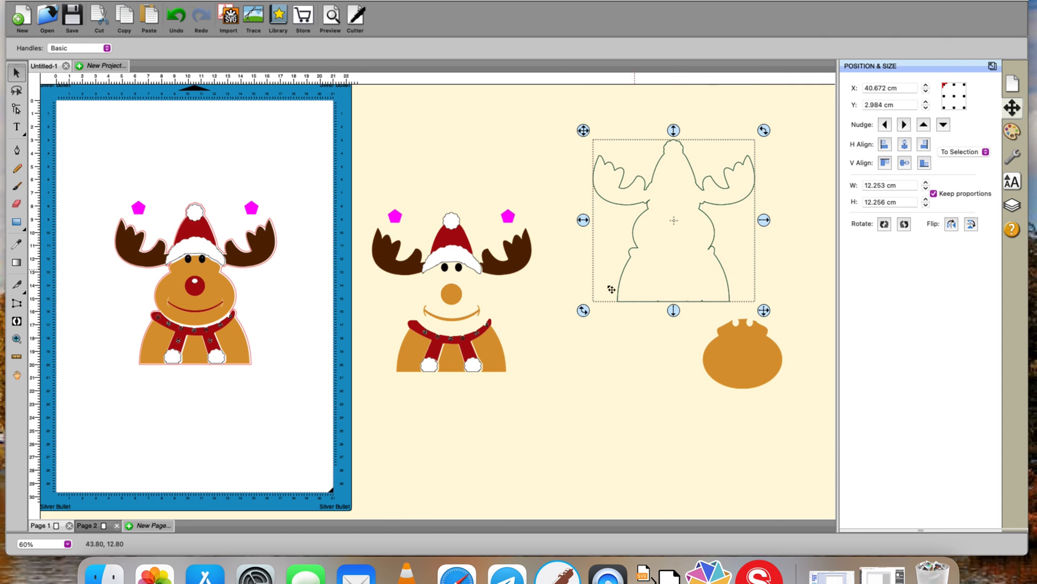
{"action": "left_click_drag", "start_coordinate": [492, 355], "coordinate": [708, 376]}
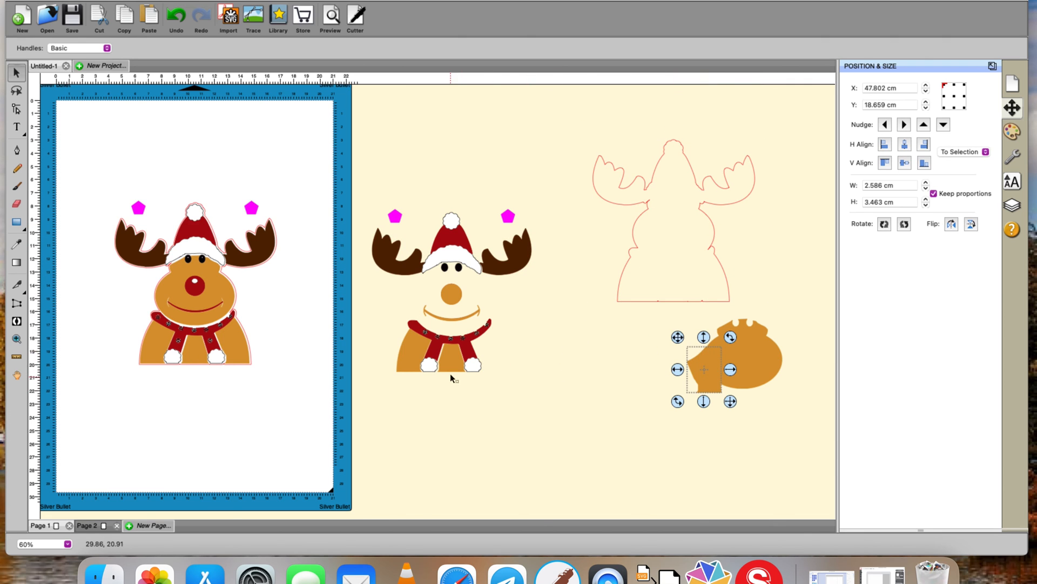